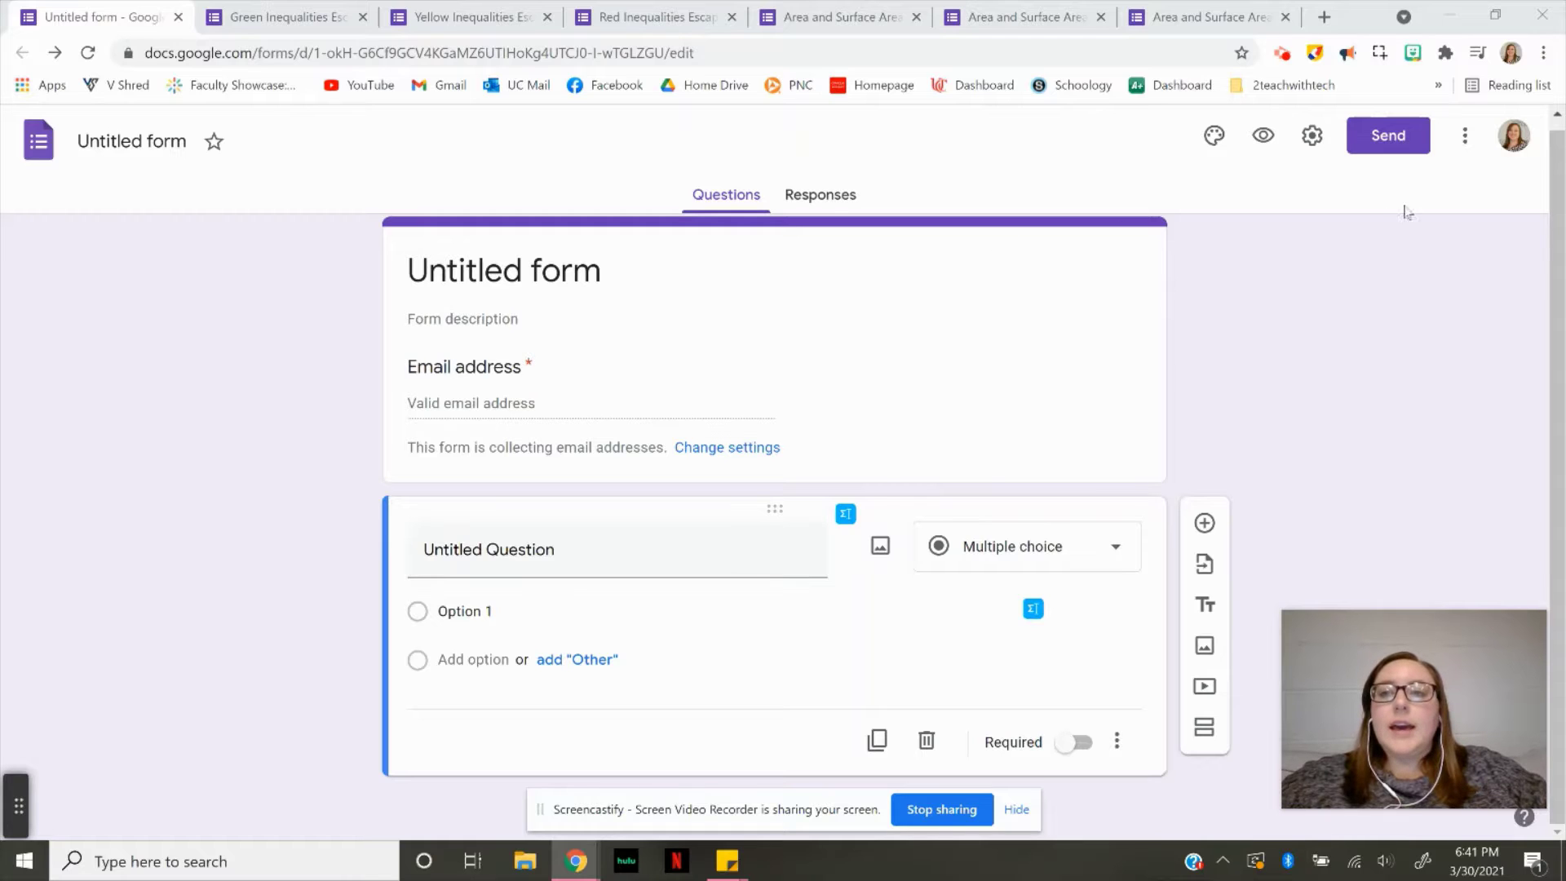
{"action": "left_click", "coordinate": [1463, 139]}
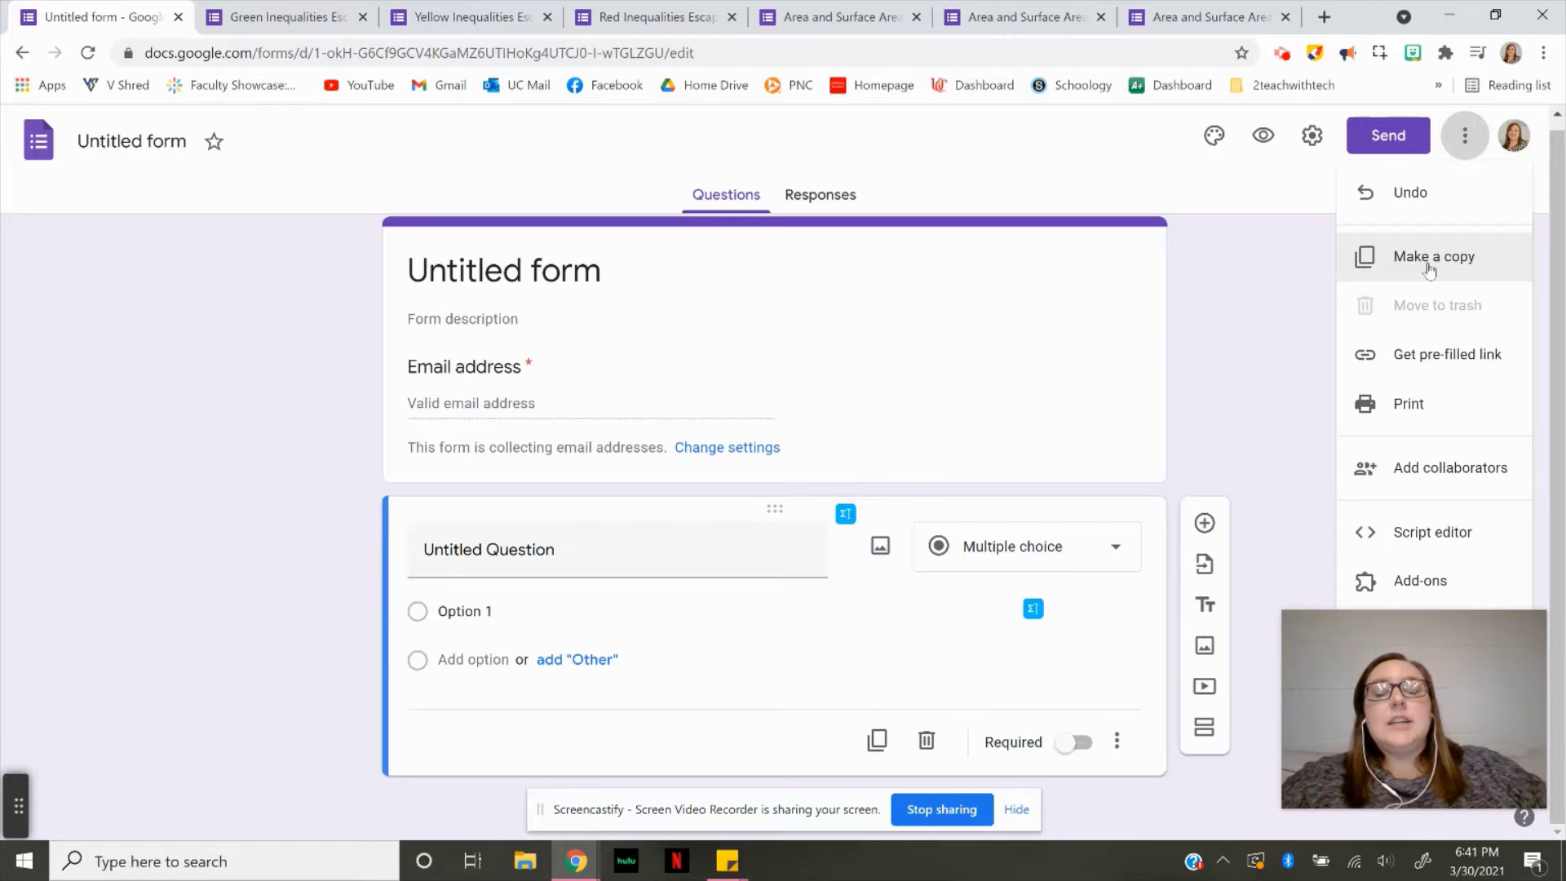
{"action": "left_click", "coordinate": [1300, 311]}
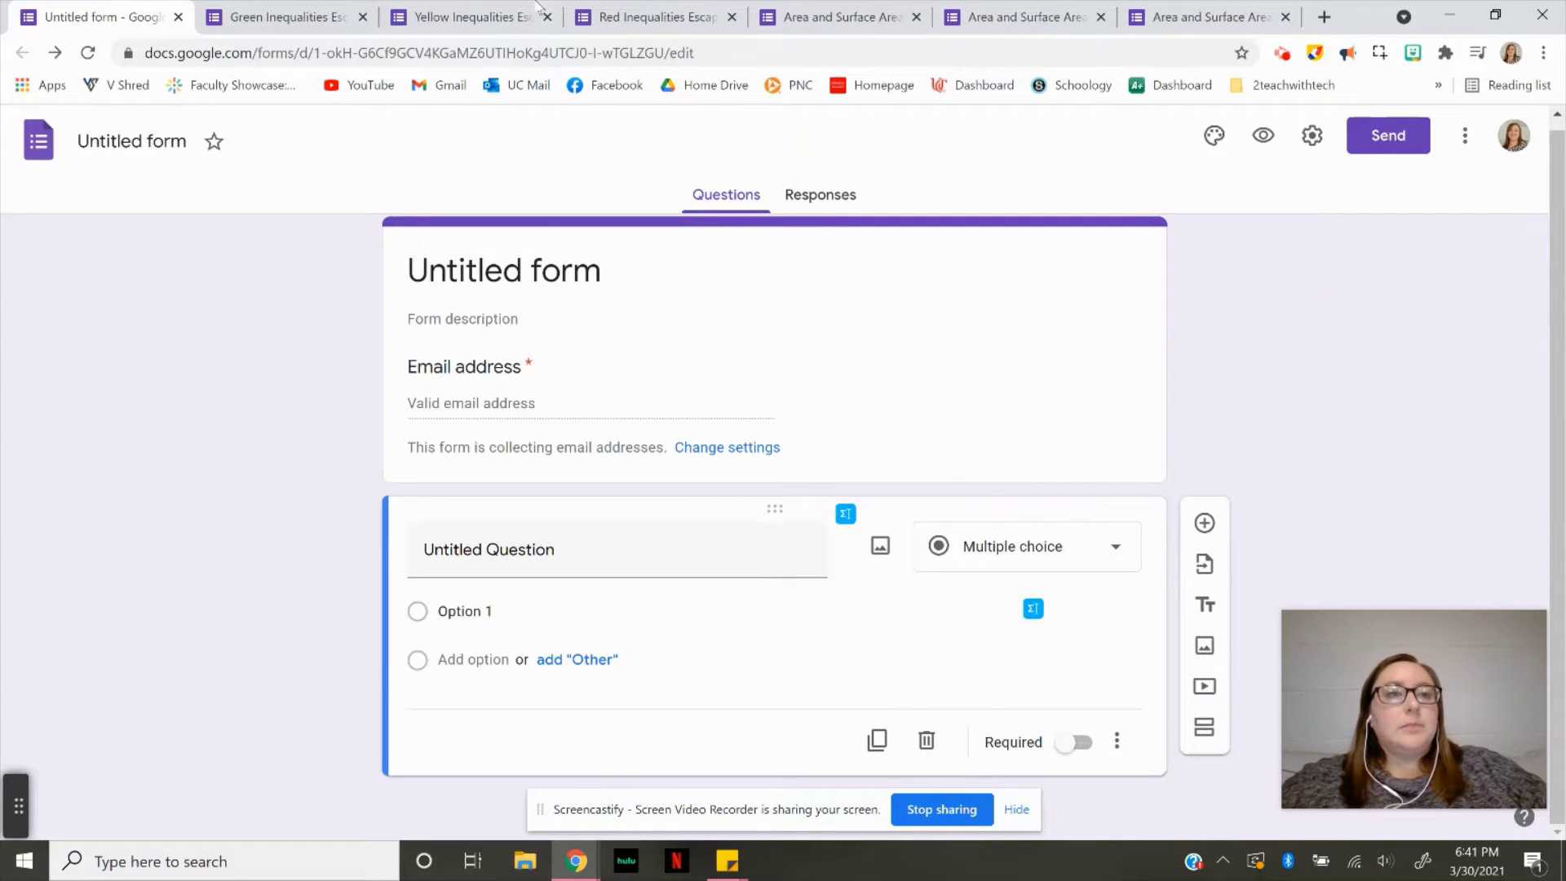
View the Green, Yellow and Red Inequalities Escape Room forms one after another
{"action": "left_click", "coordinate": [333, 6]}
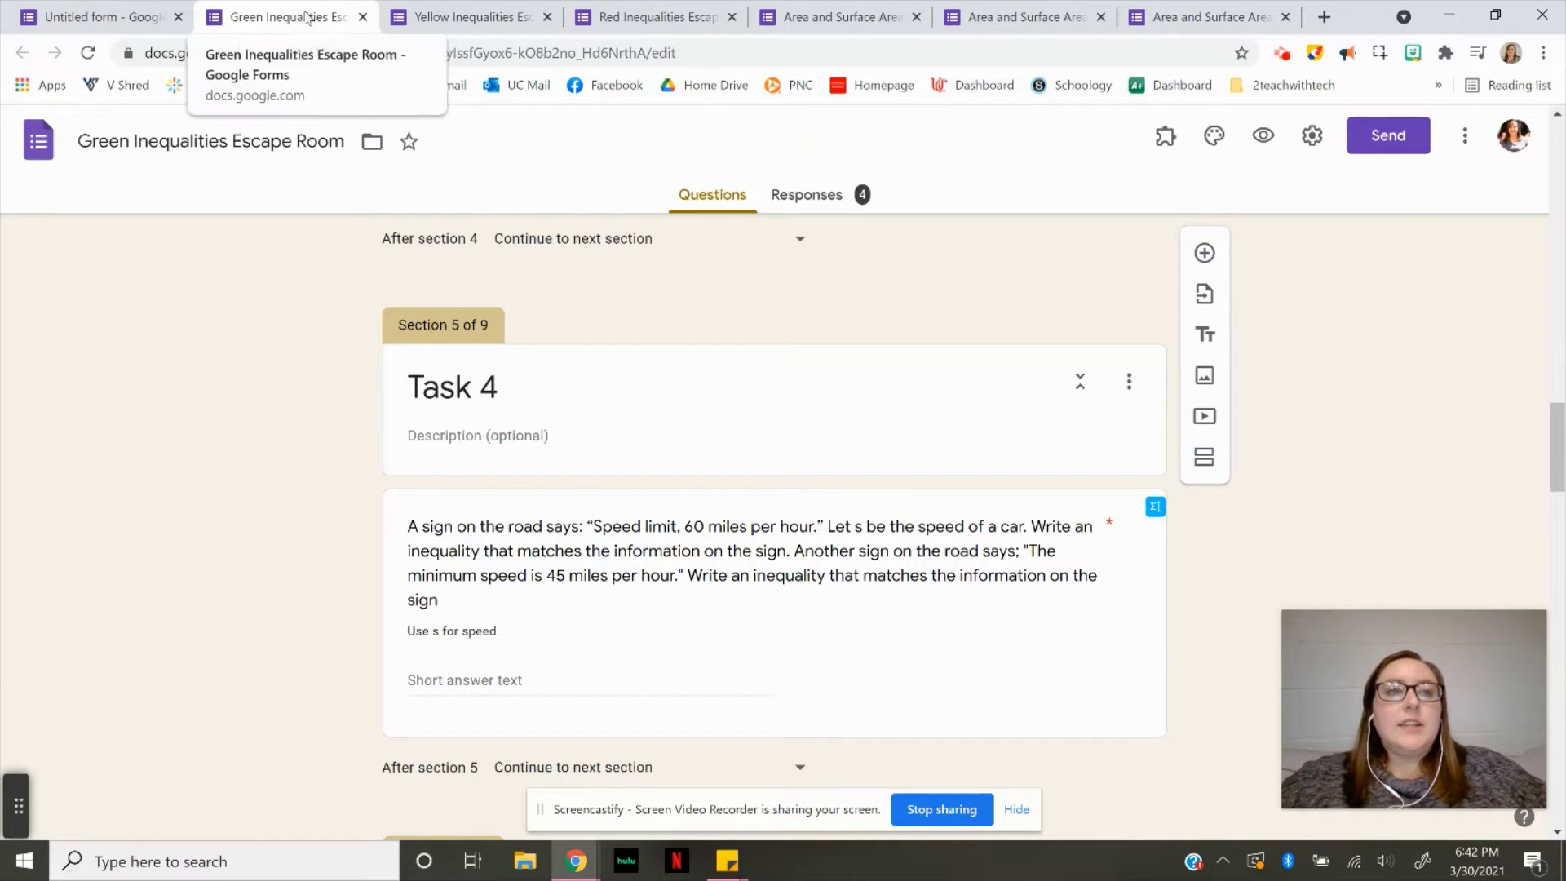
{"action": "left_click", "coordinate": [454, 7]}
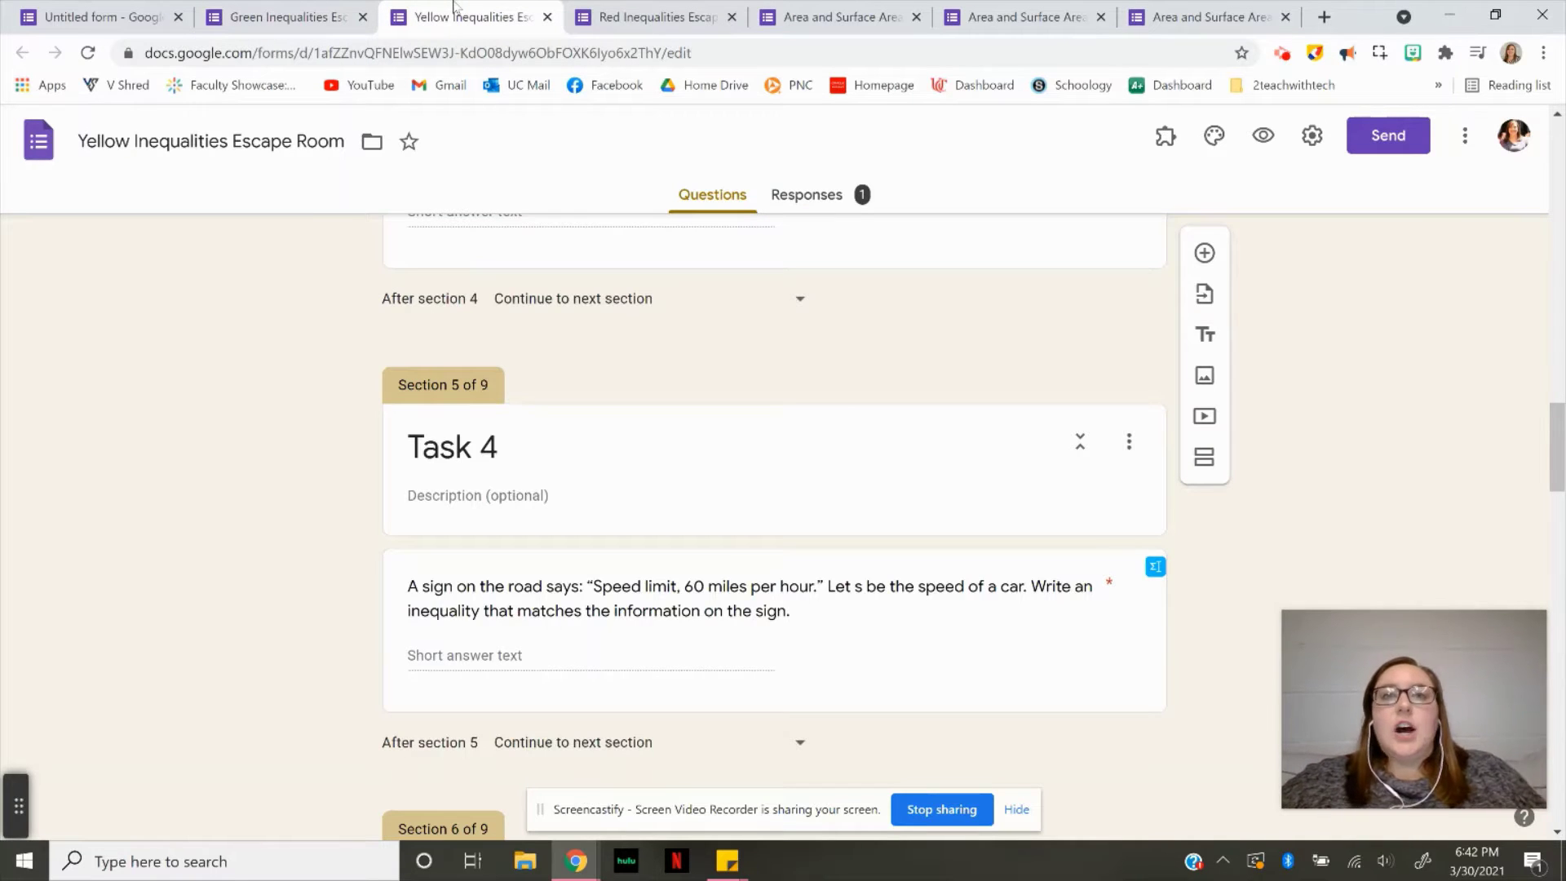
{"action": "left_click", "coordinate": [656, 14]}
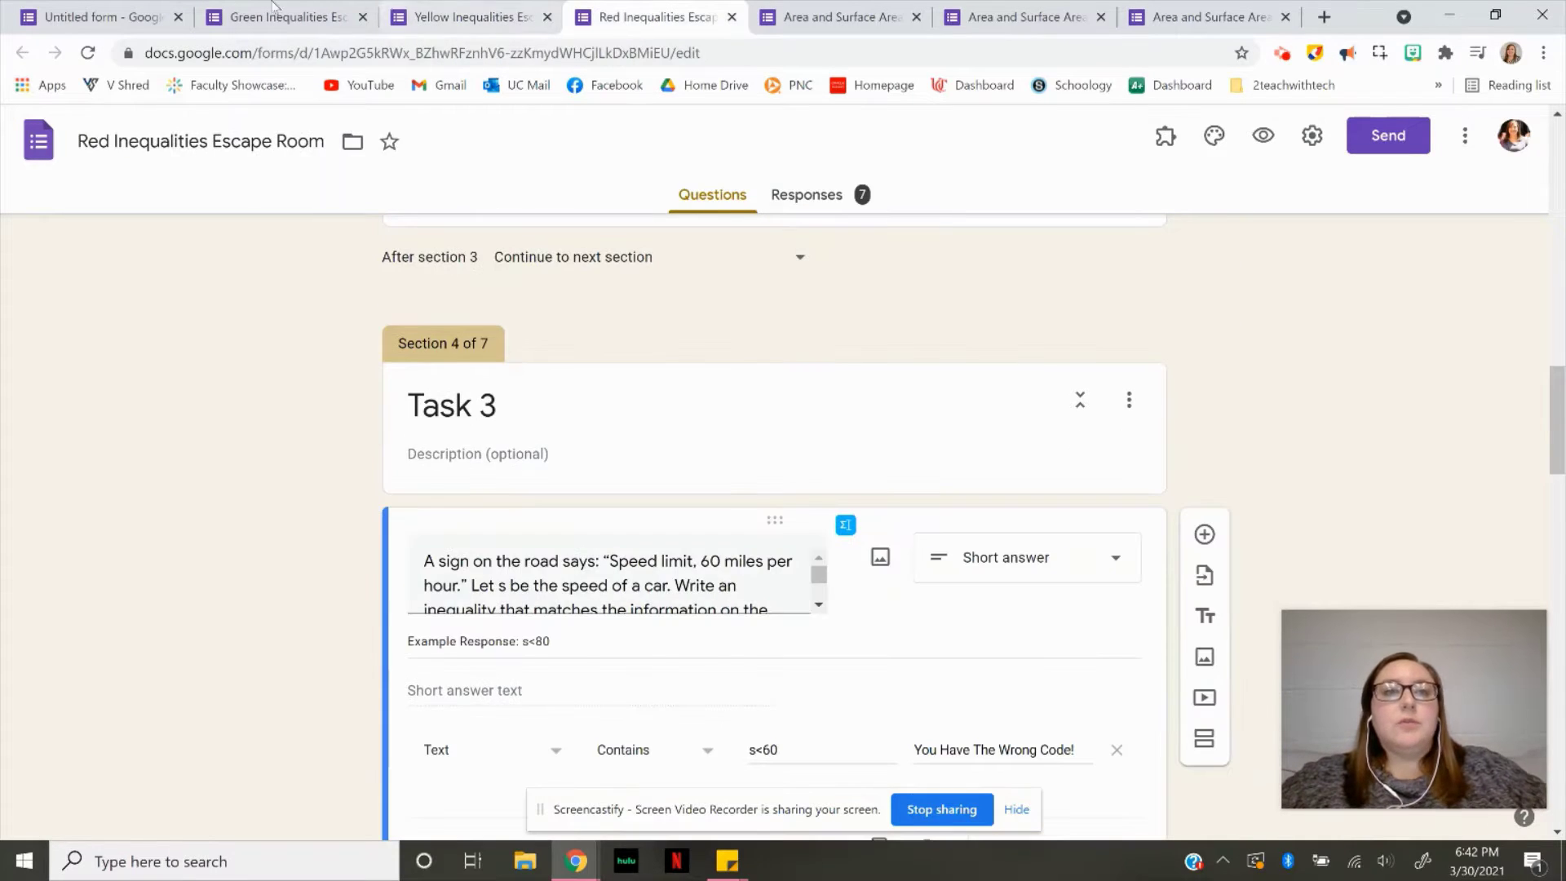
Examine the Task 4 speed-limit question and its answer validation in the Green Inequalities Escape Room form
{"action": "left_click", "coordinate": [227, 8]}
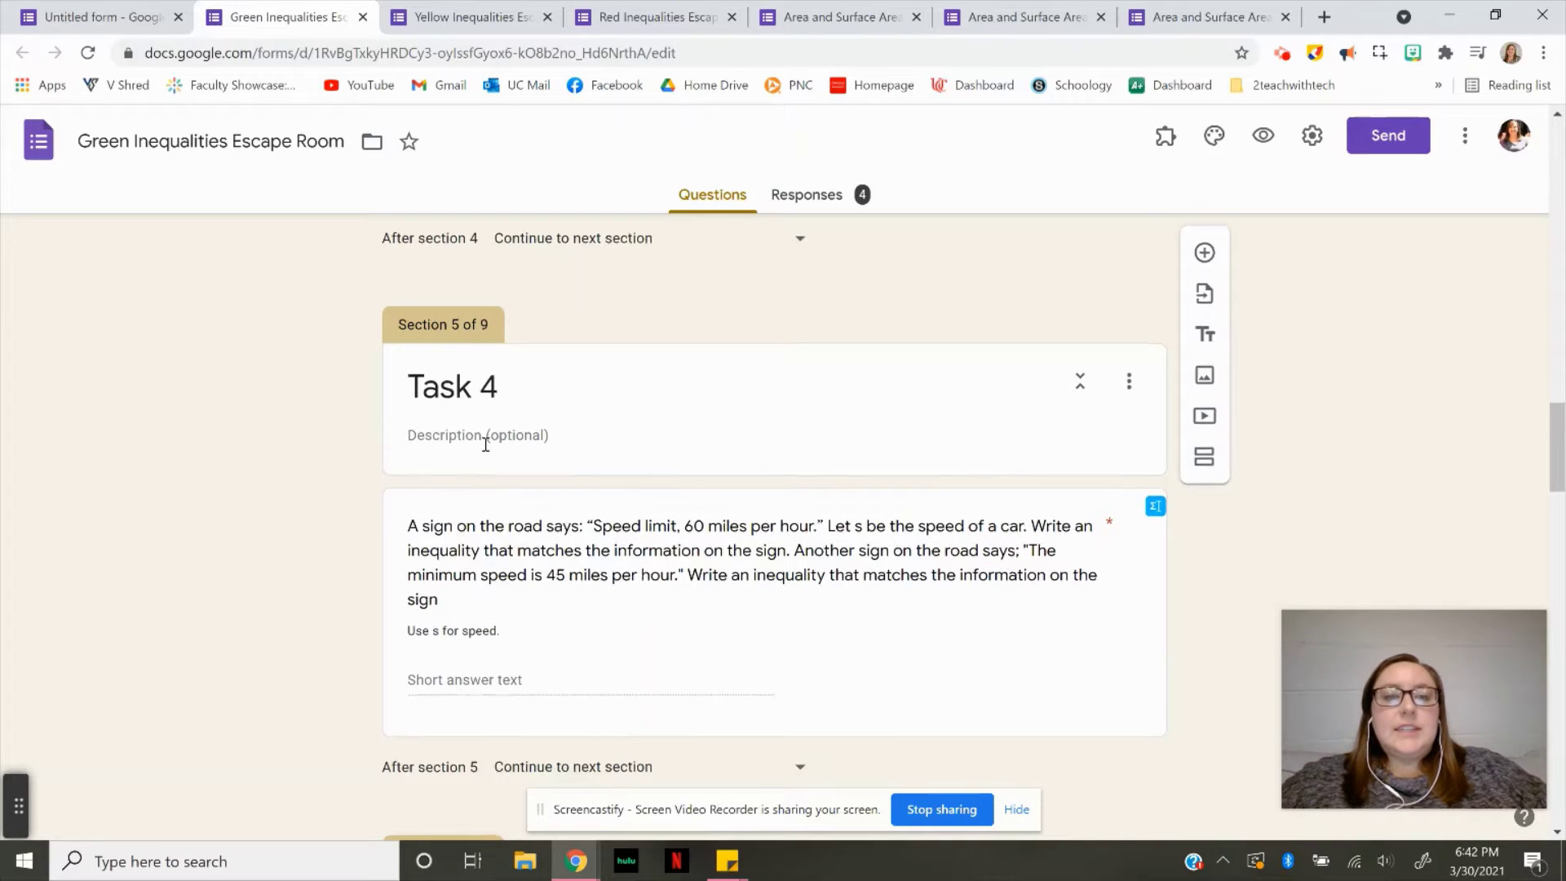
{"action": "scroll", "coordinate": [485, 445], "scroll_direction": "down", "scroll_amount": 1}
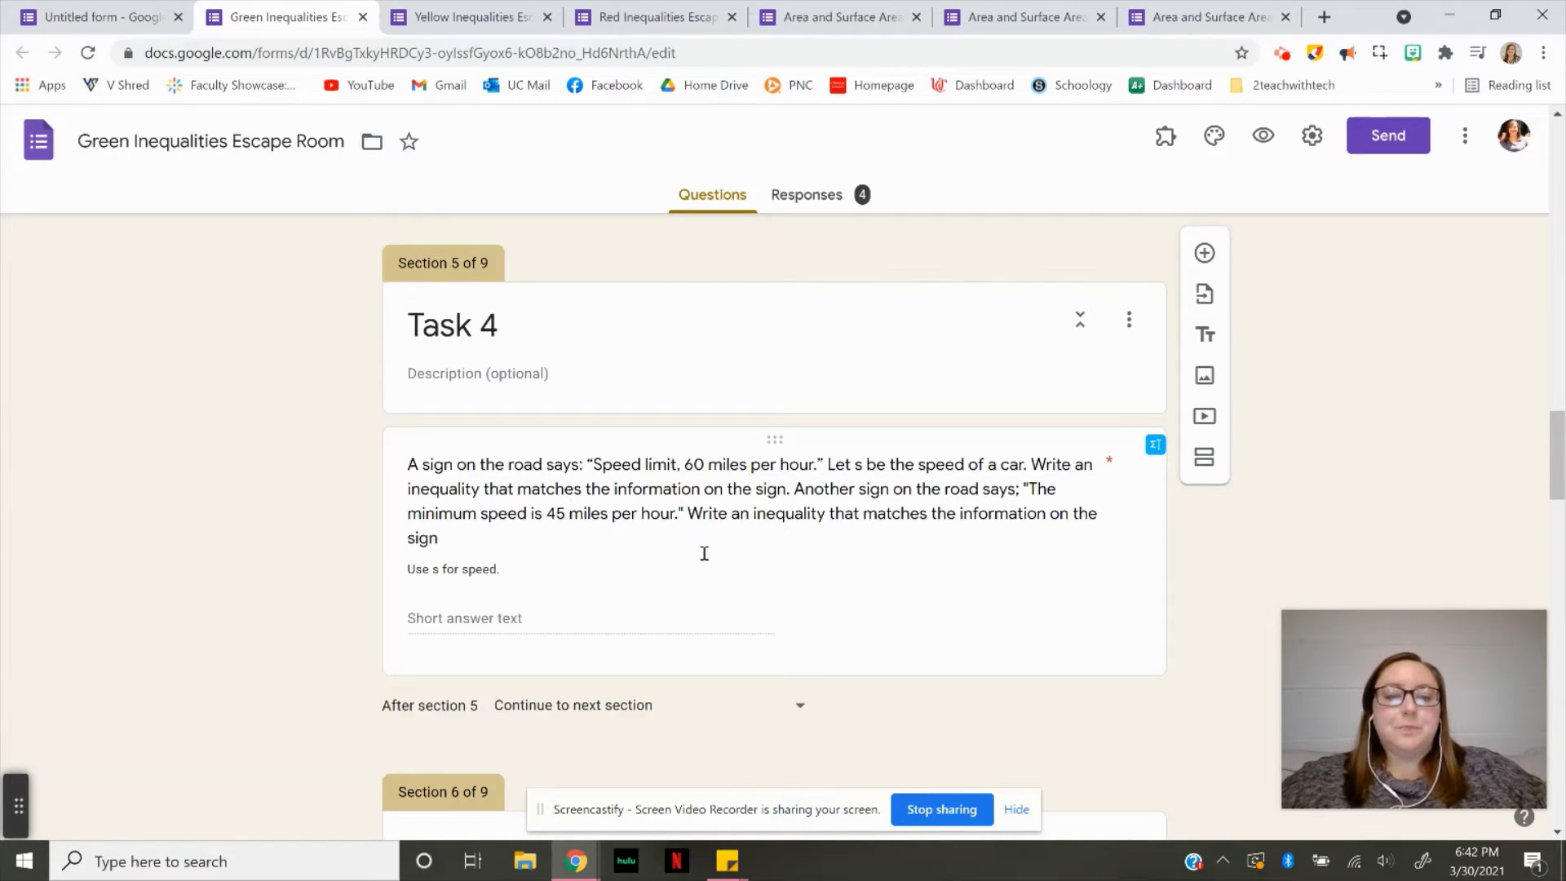
{"action": "left_click", "coordinate": [557, 636]}
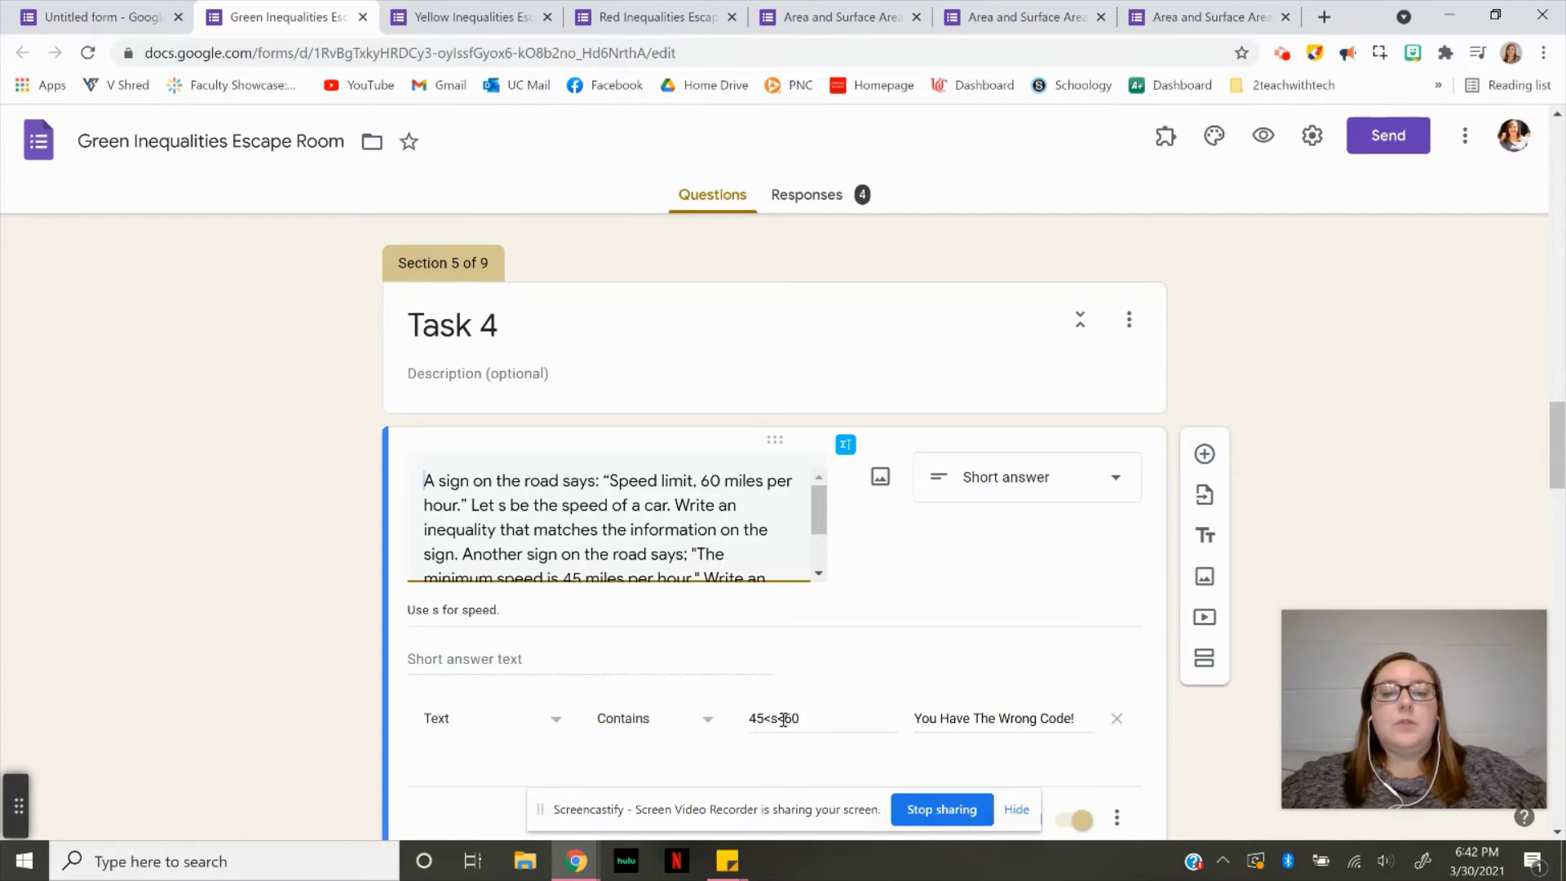
Examine the Task 4 speed-limit question and its accepted answer in the Yellow Inequalities Escape Room form
{"action": "left_click", "coordinate": [485, 12]}
{"action": "scroll", "coordinate": [593, 529], "scroll_direction": "down", "scroll_amount": 1}
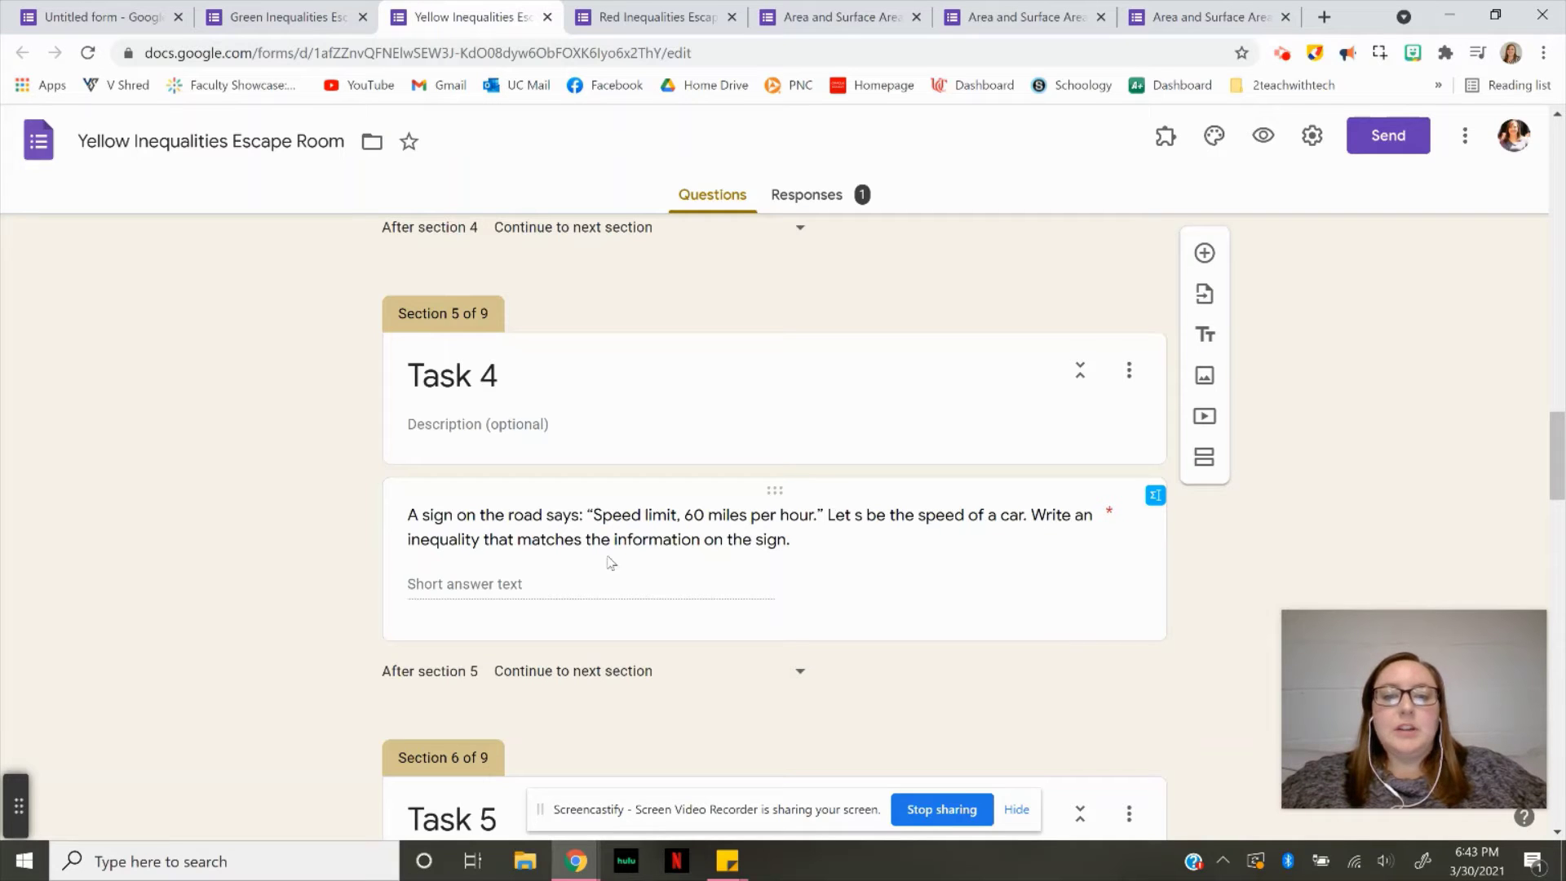
{"action": "left_click", "coordinate": [581, 589]}
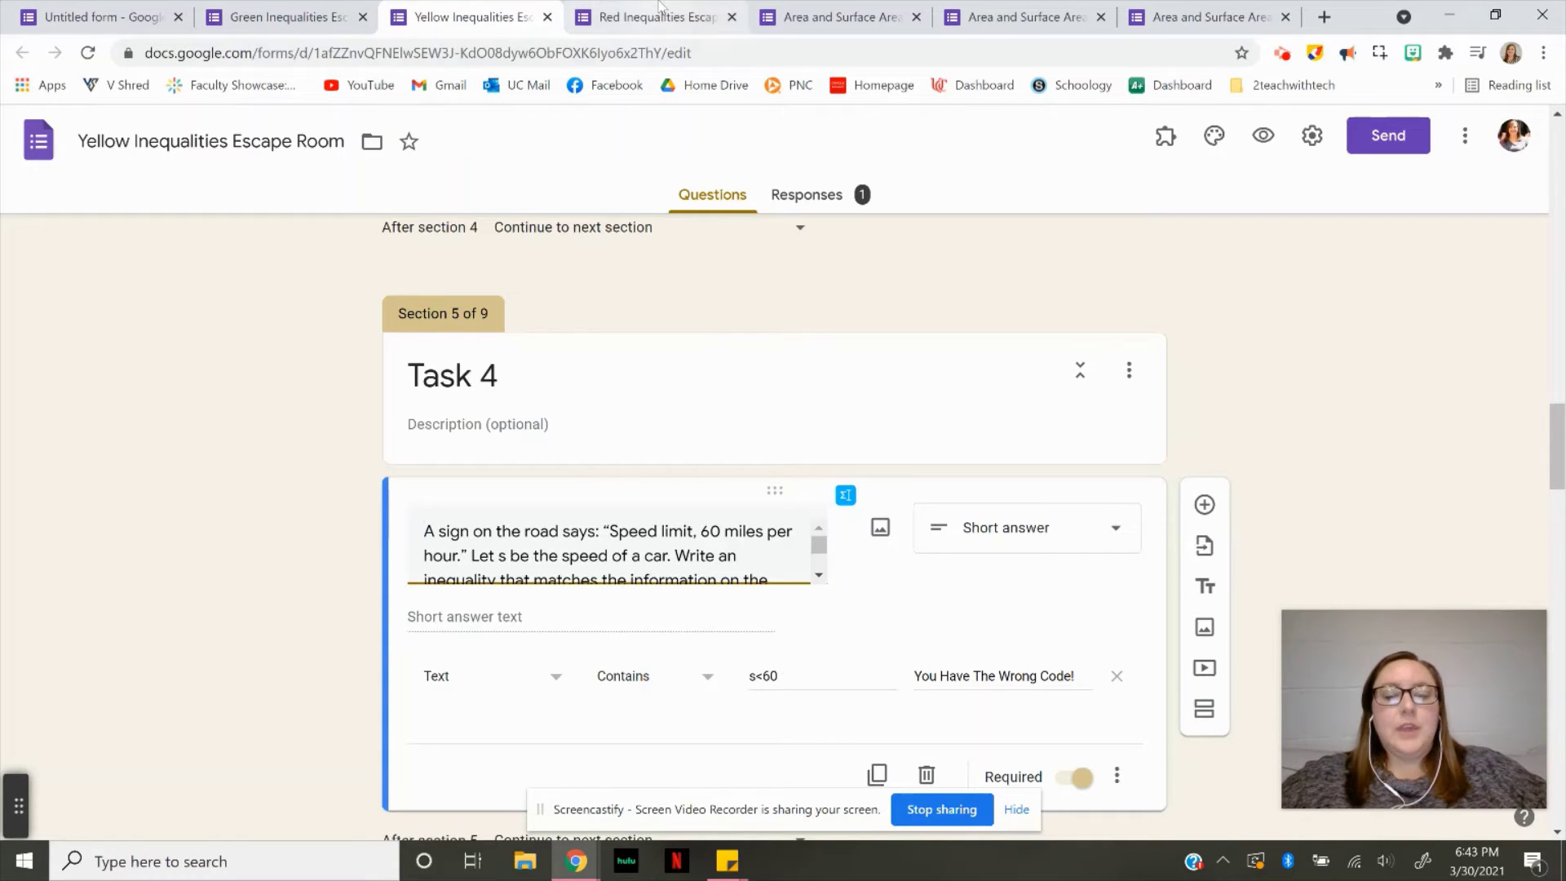
{"action": "left_click", "coordinate": [763, 676]}
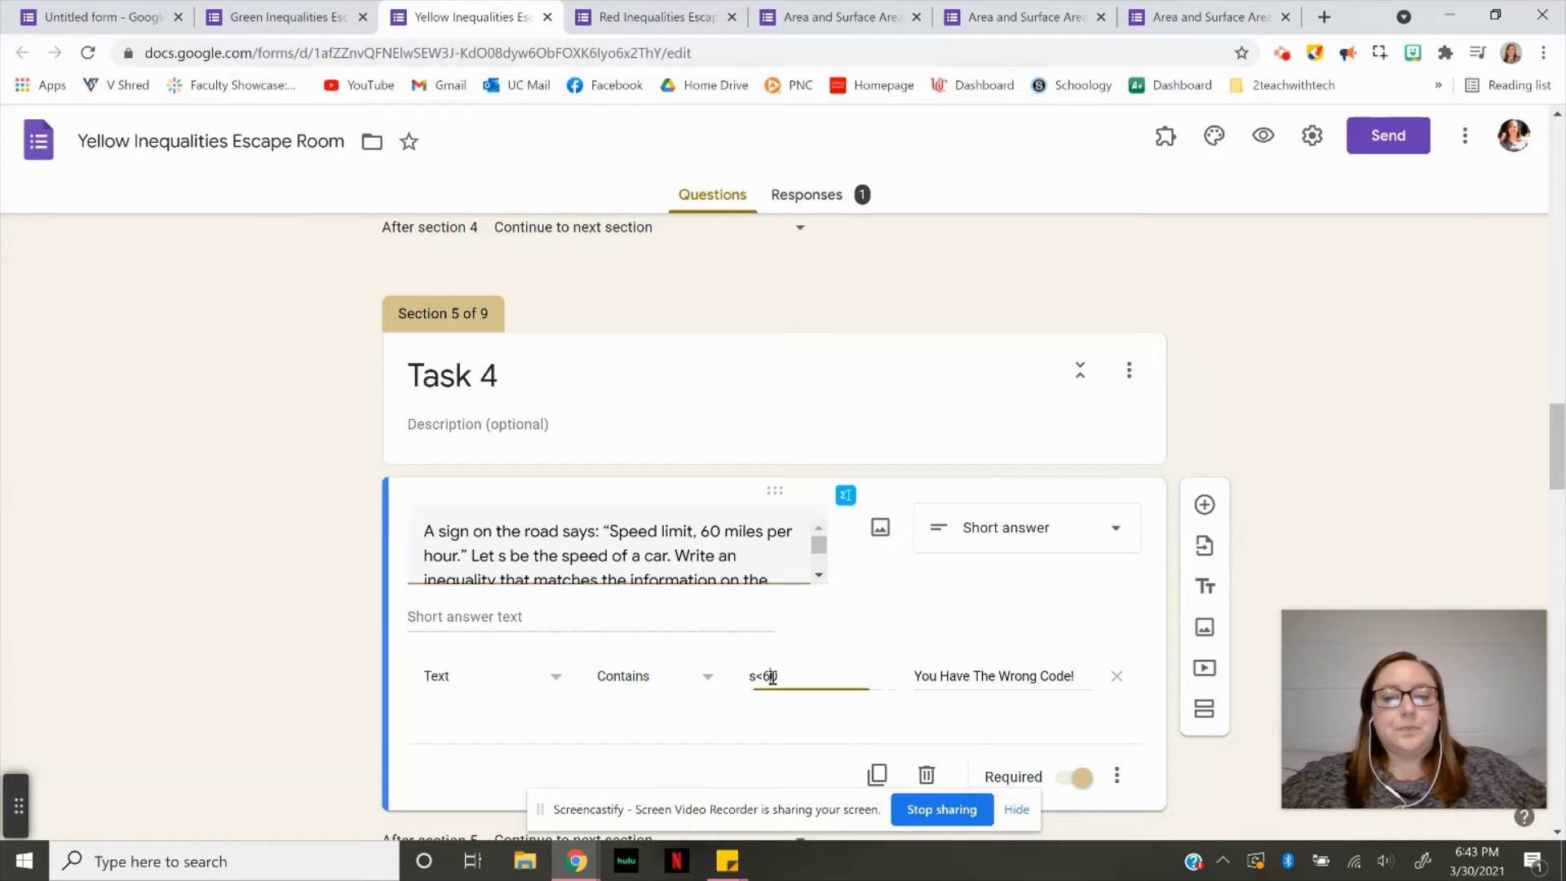
Examine the Task 3 question text, example response and answer validation in the Red Inequalities Escape Room form, and hide the screen-sharing notice
{"action": "left_click", "coordinate": [630, 10]}
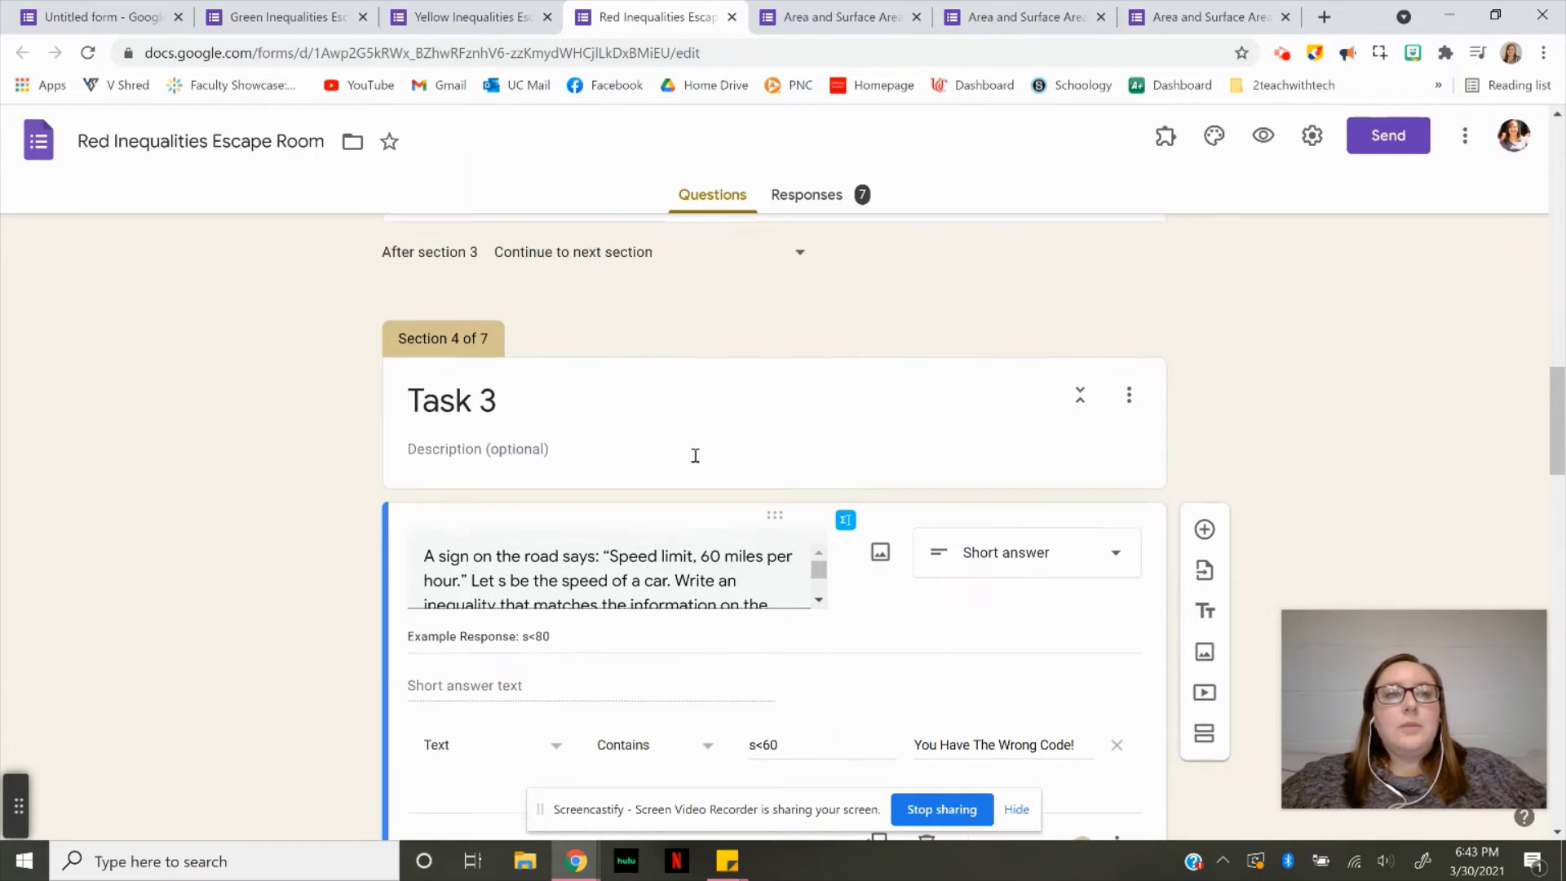
{"action": "scroll", "coordinate": [694, 455], "scroll_direction": "down", "scroll_amount": 1}
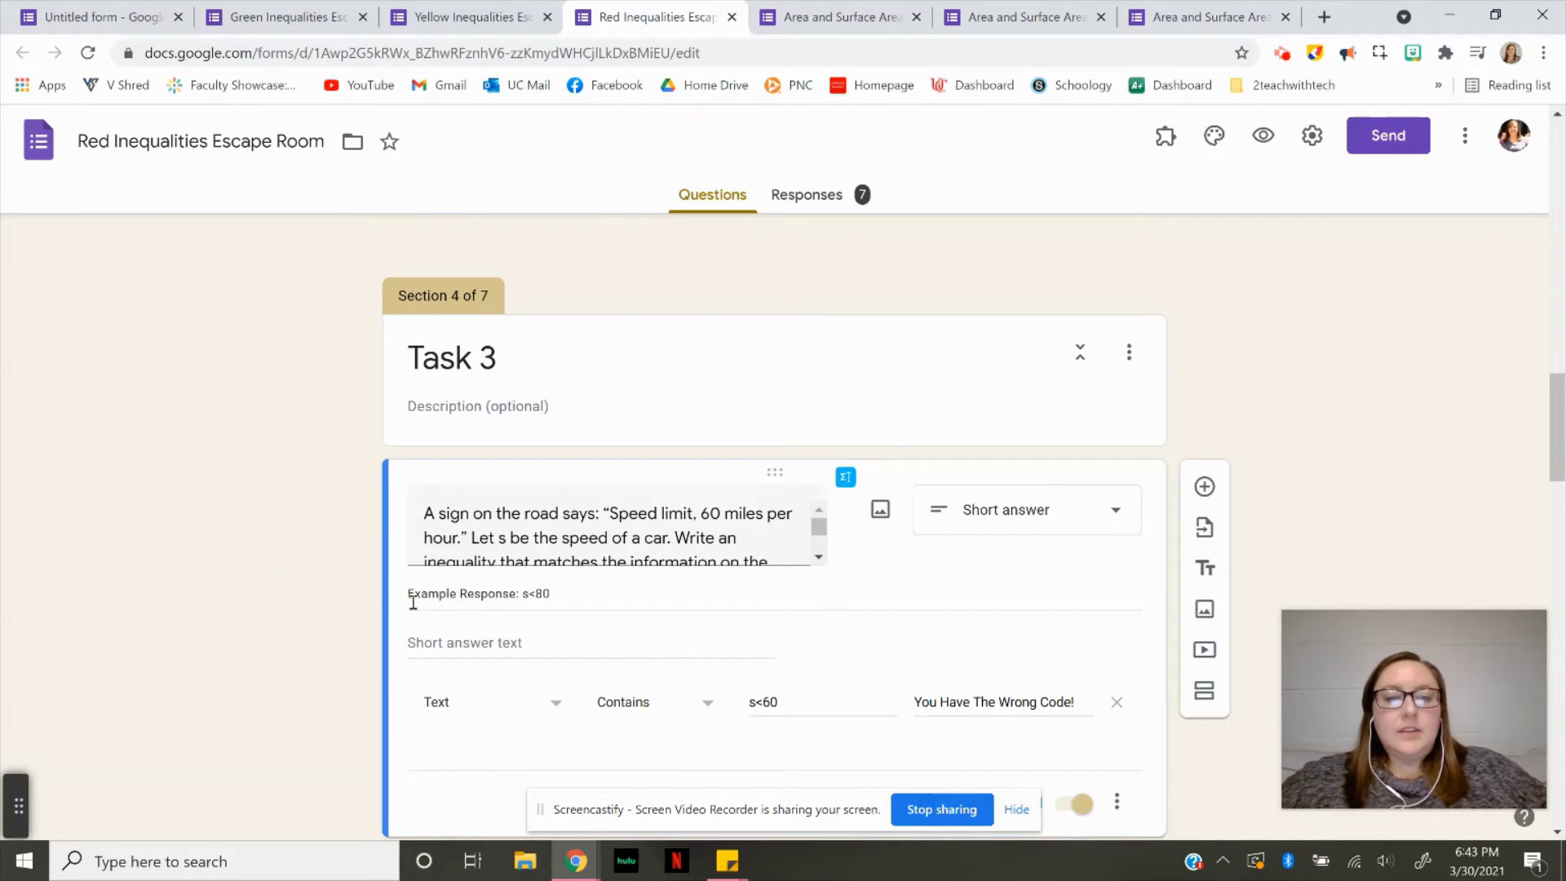
{"action": "left_click_drag", "start_coordinate": [413, 601], "coordinate": [422, 634]}
{"action": "left_click", "coordinate": [422, 636]}
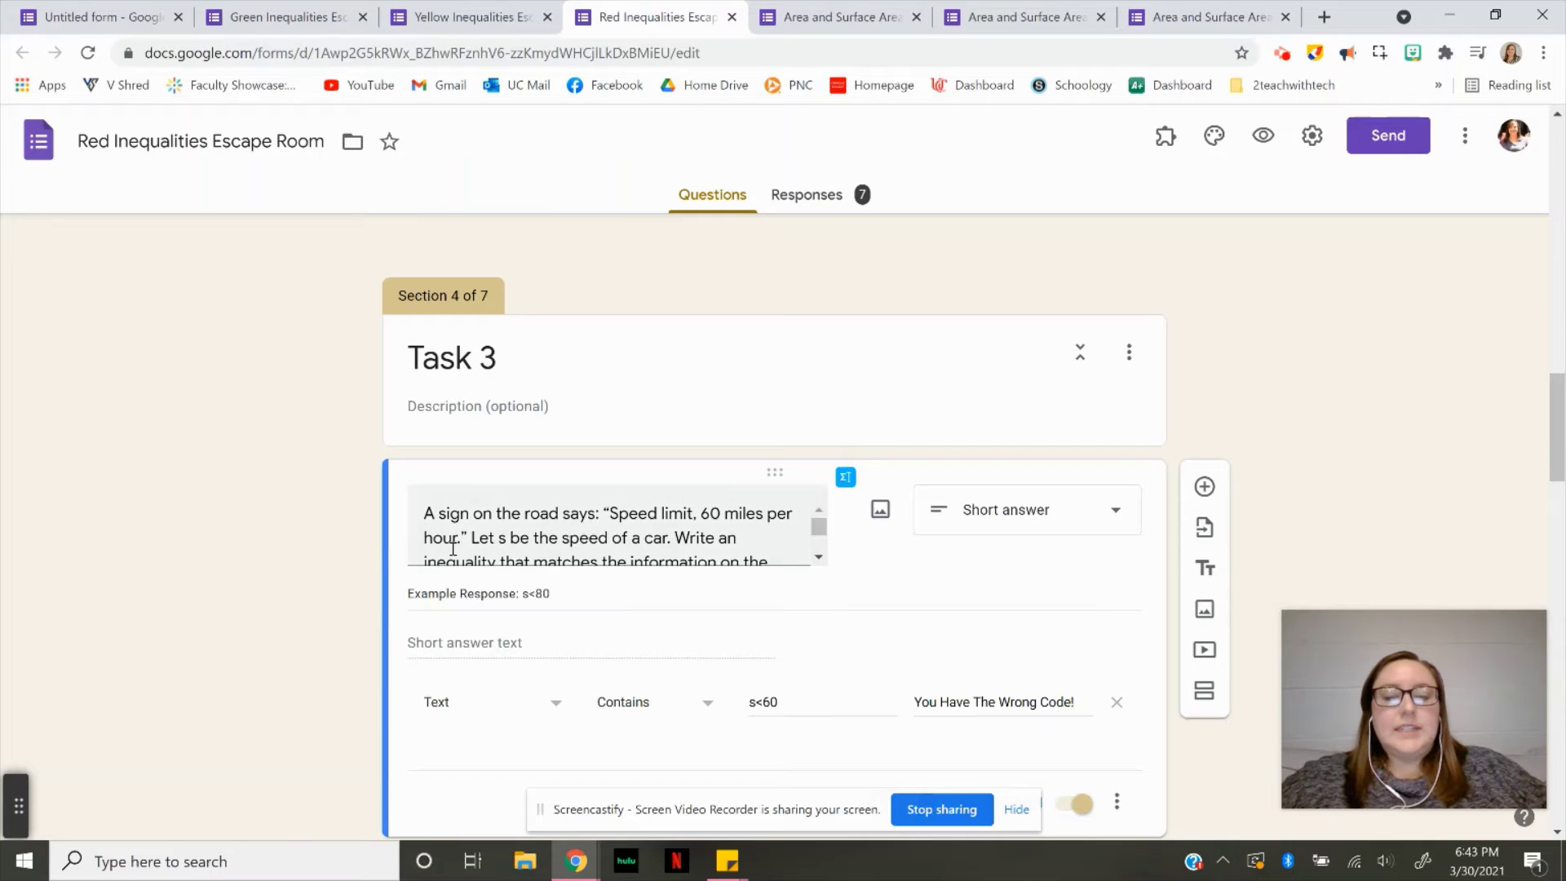
{"action": "scroll", "coordinate": [452, 548], "scroll_direction": "down", "scroll_amount": 2}
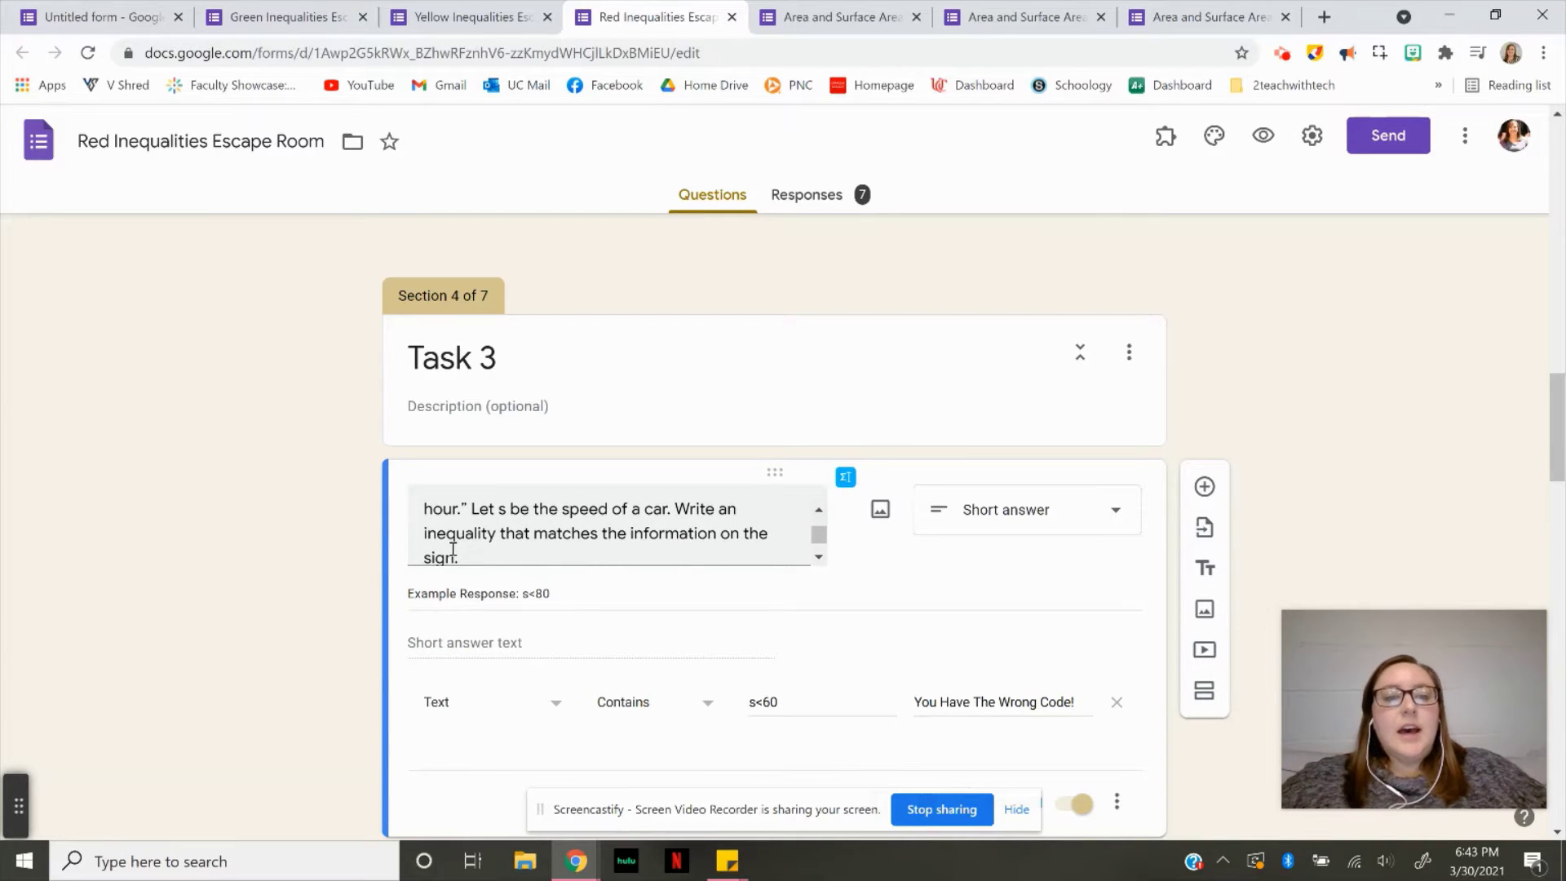
{"action": "scroll", "coordinate": [453, 548], "scroll_direction": "down", "scroll_amount": 1}
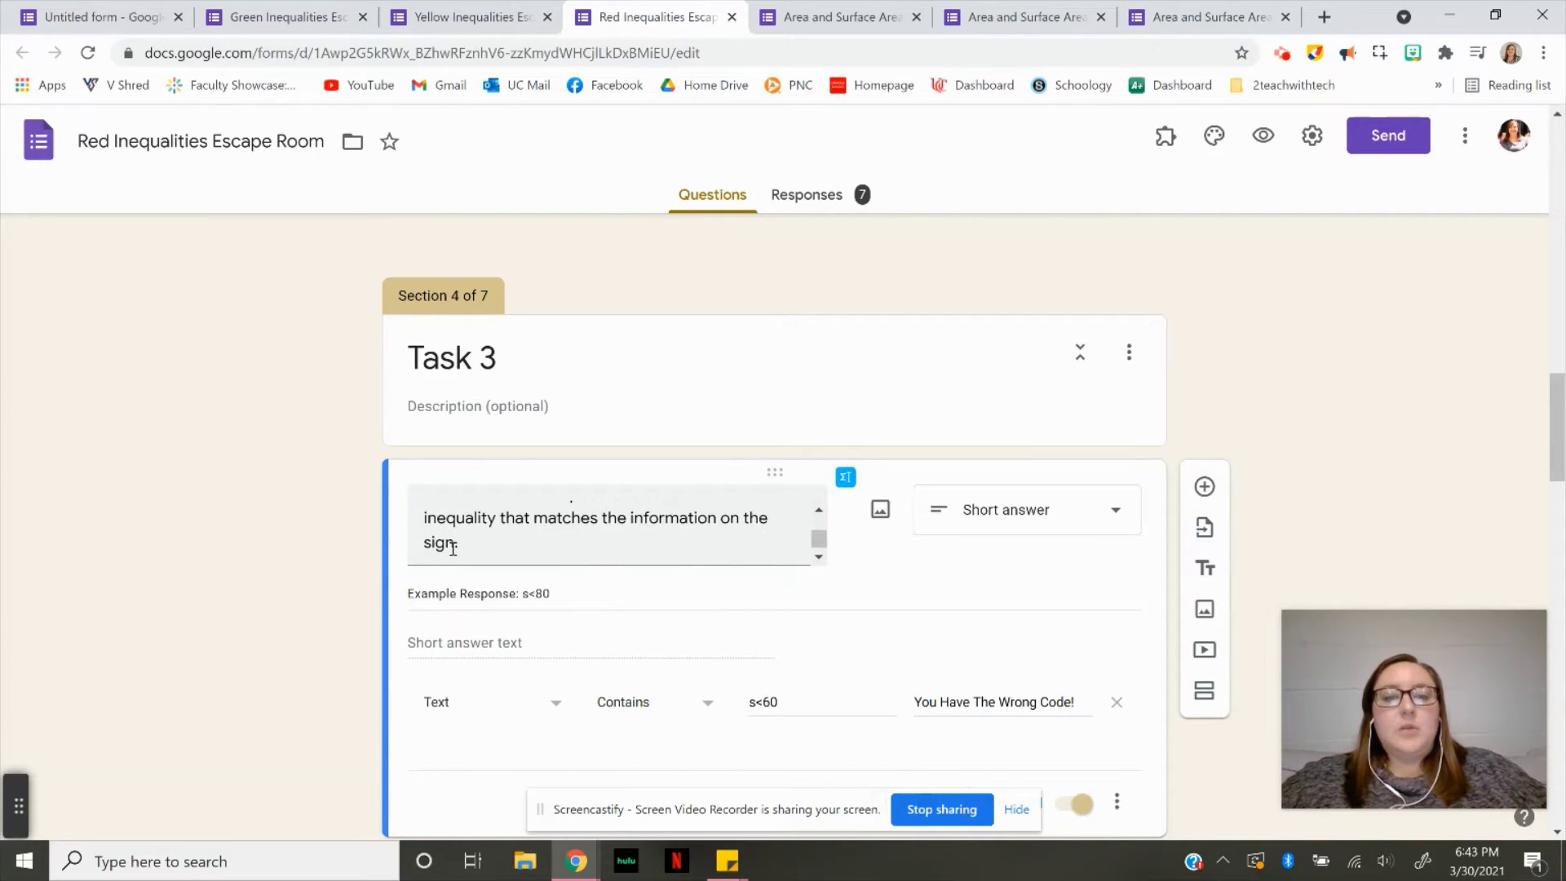
{"action": "scroll", "coordinate": [452, 548], "scroll_direction": "up", "scroll_amount": 3}
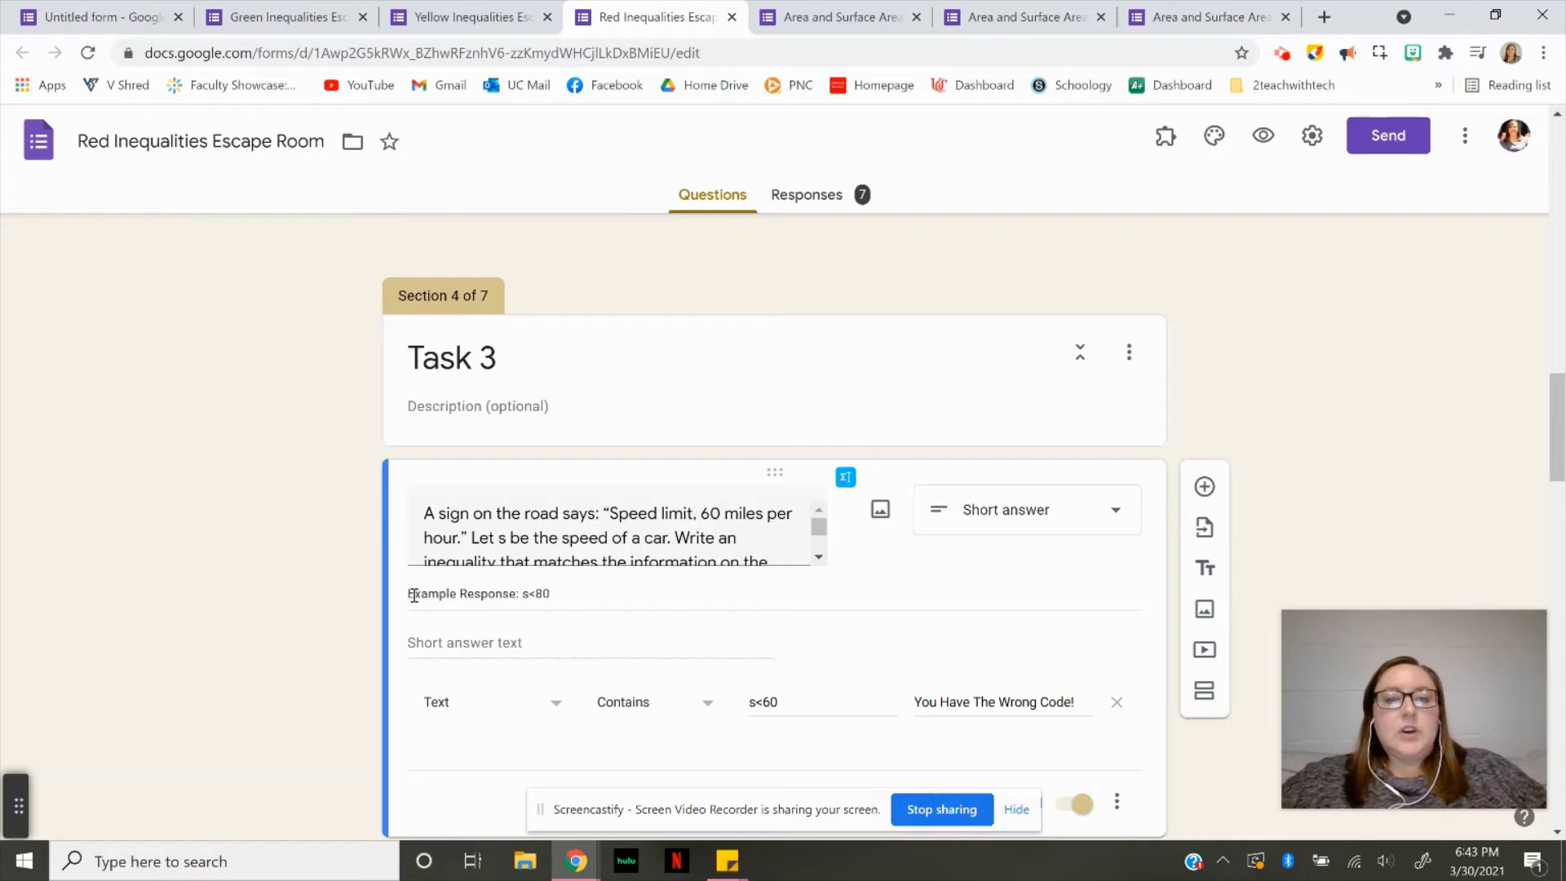
{"action": "triple_click", "coordinate": [561, 599]}
{"action": "left_click", "coordinate": [561, 600]}
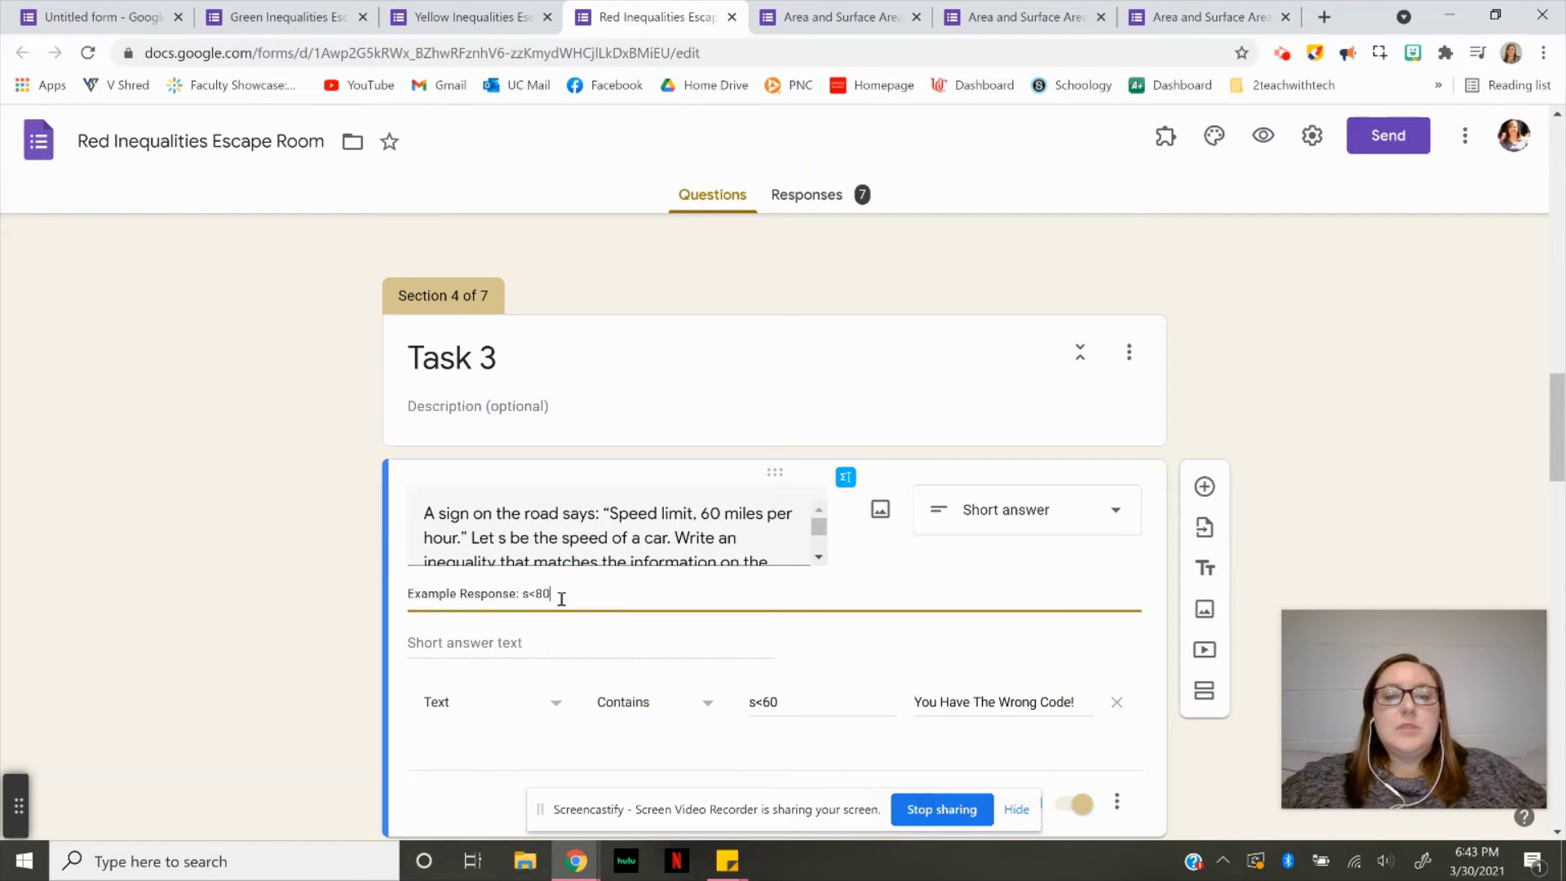
{"action": "left_click", "coordinate": [778, 705]}
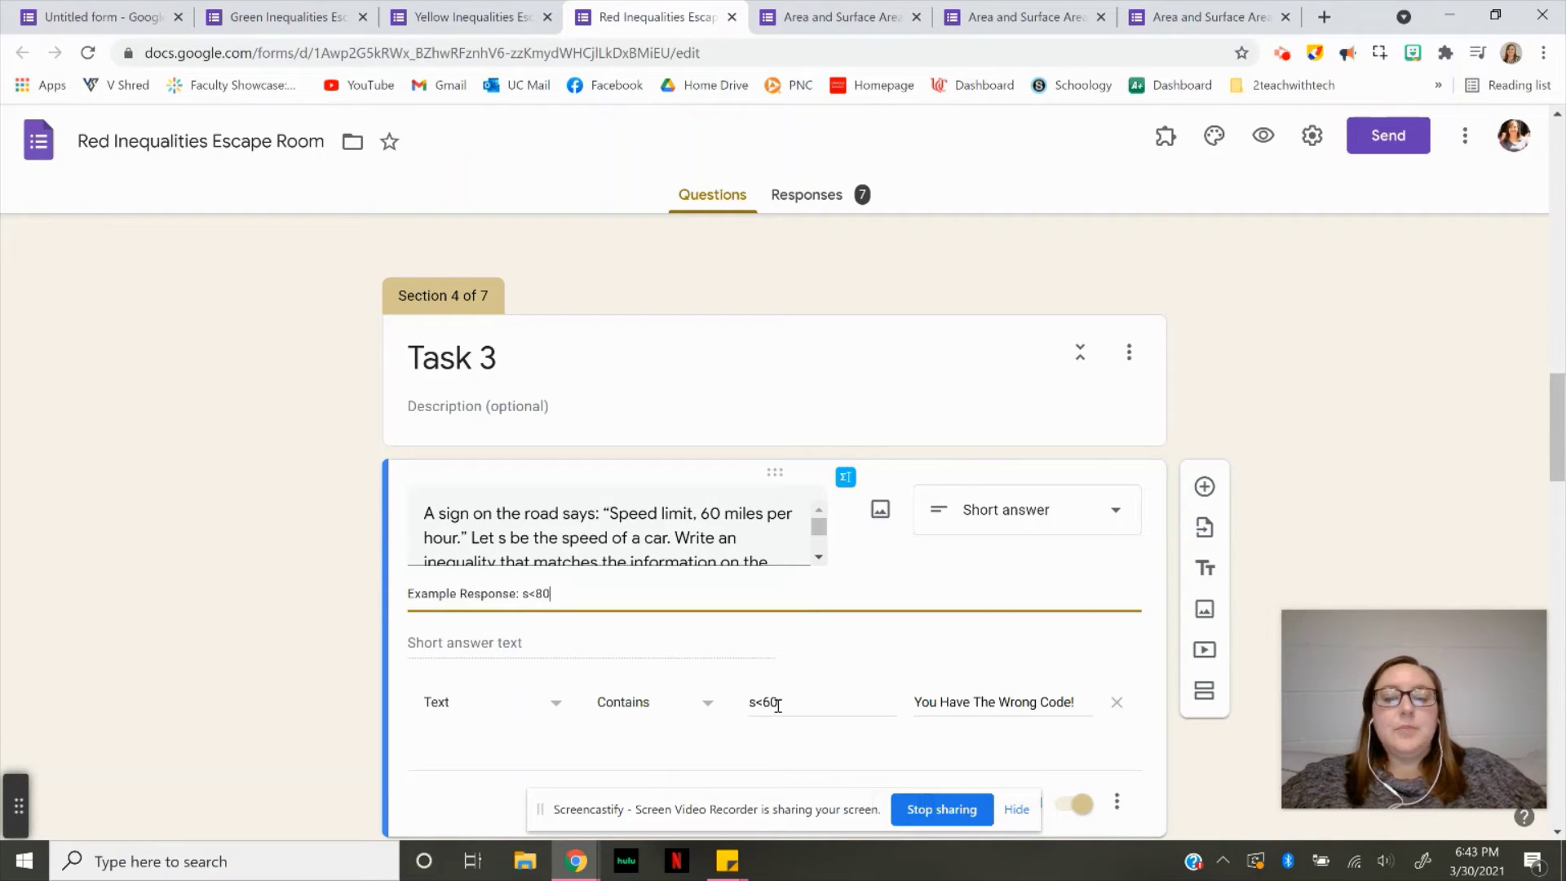
{"action": "left_click", "coordinate": [560, 594]}
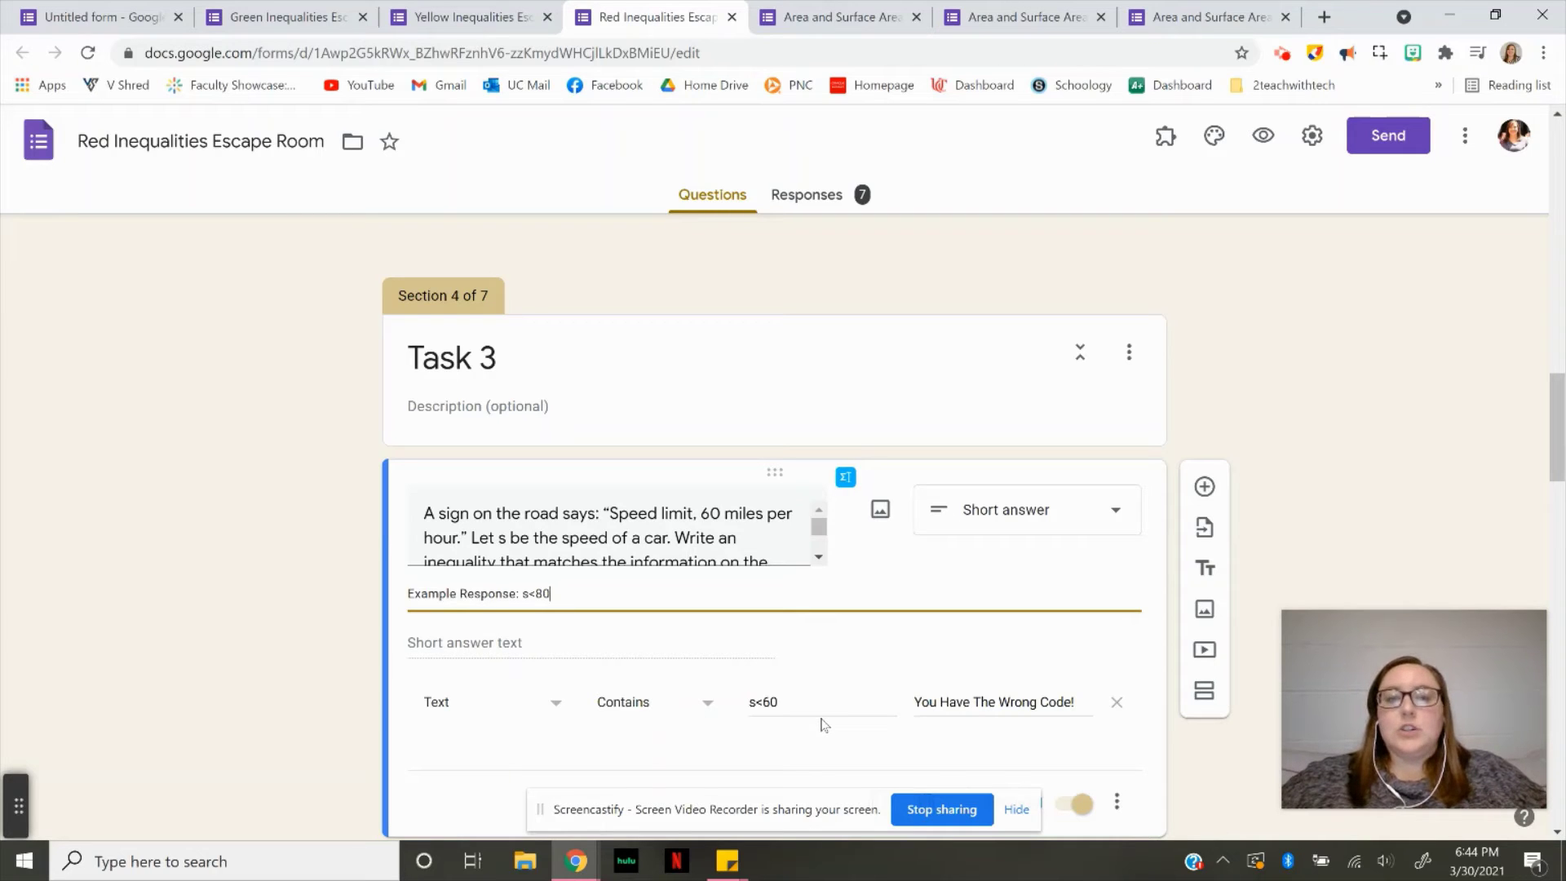
{"action": "left_click", "coordinate": [1016, 810]}
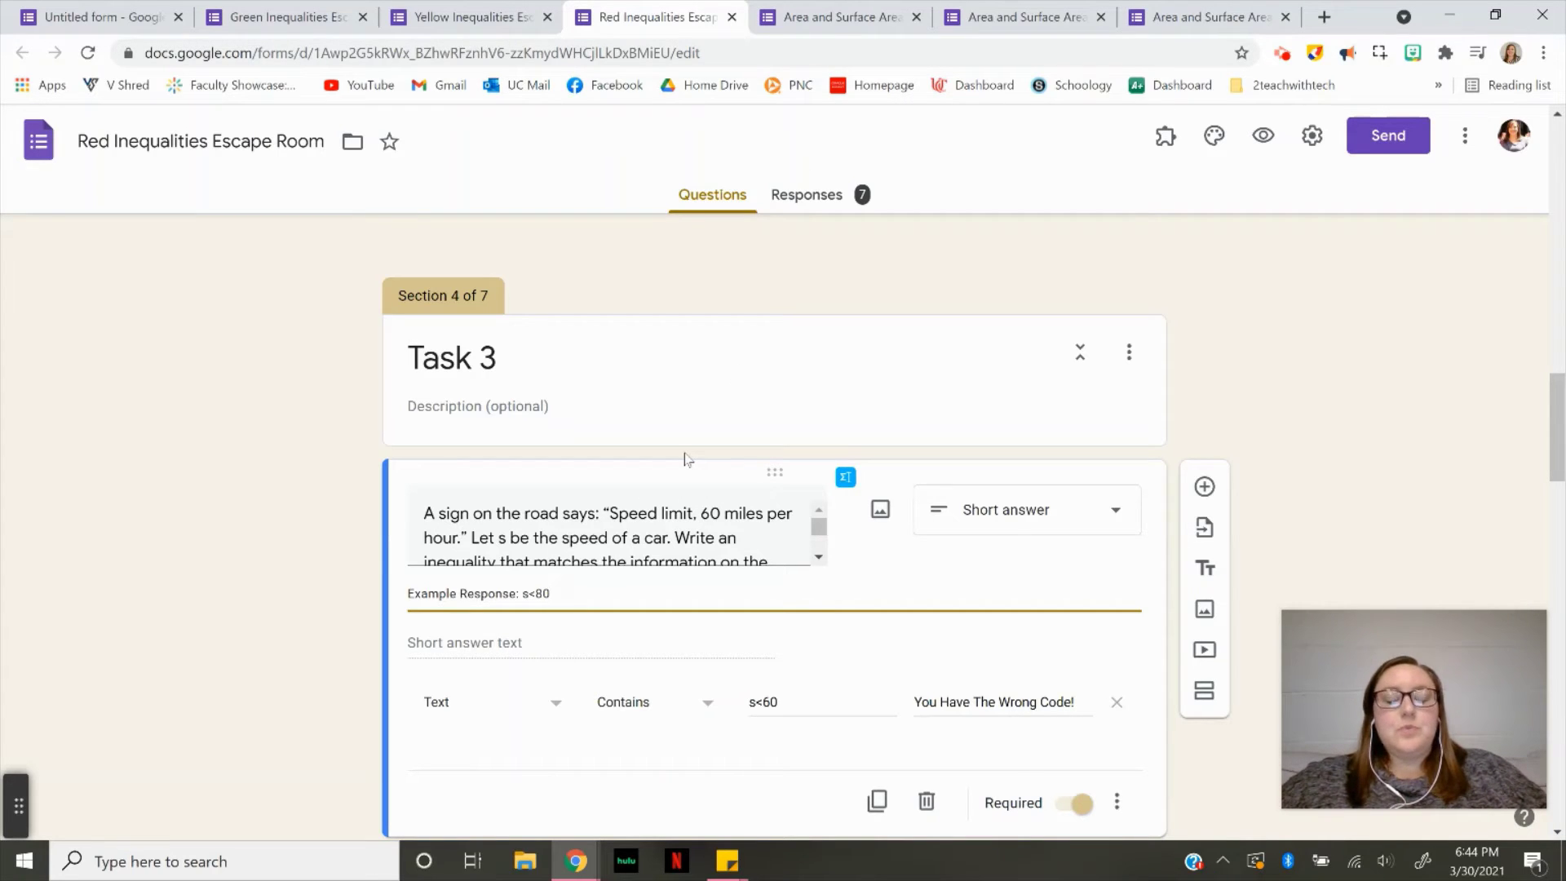
Compare the Green form's tasks and answer hint with the Red form's Task 3 question and its example response
{"action": "left_click", "coordinate": [306, 18]}
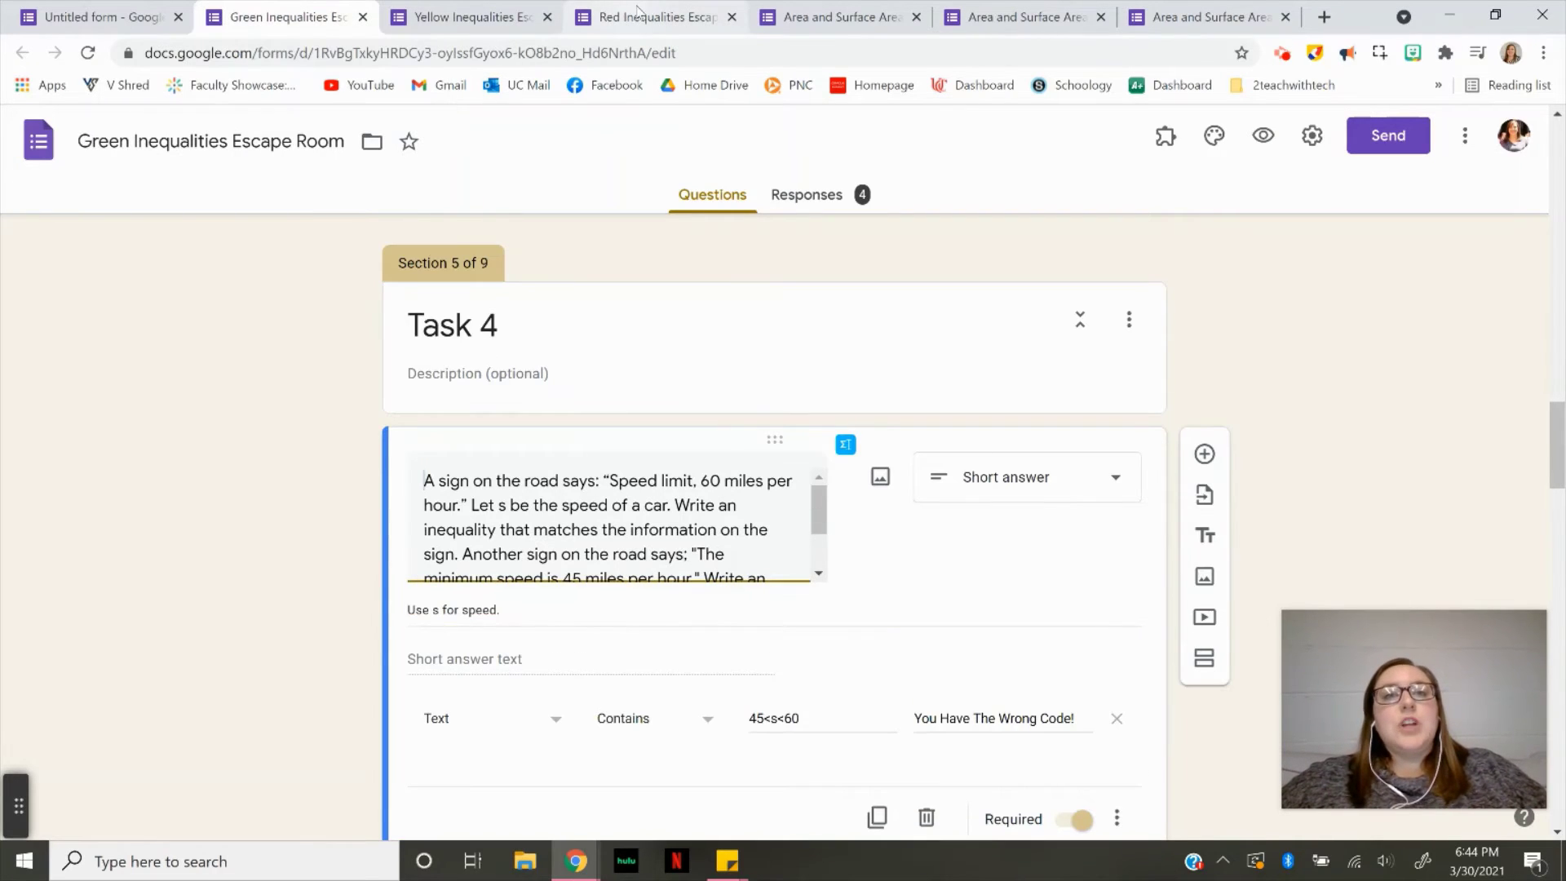
{"action": "left_click", "coordinate": [644, 16]}
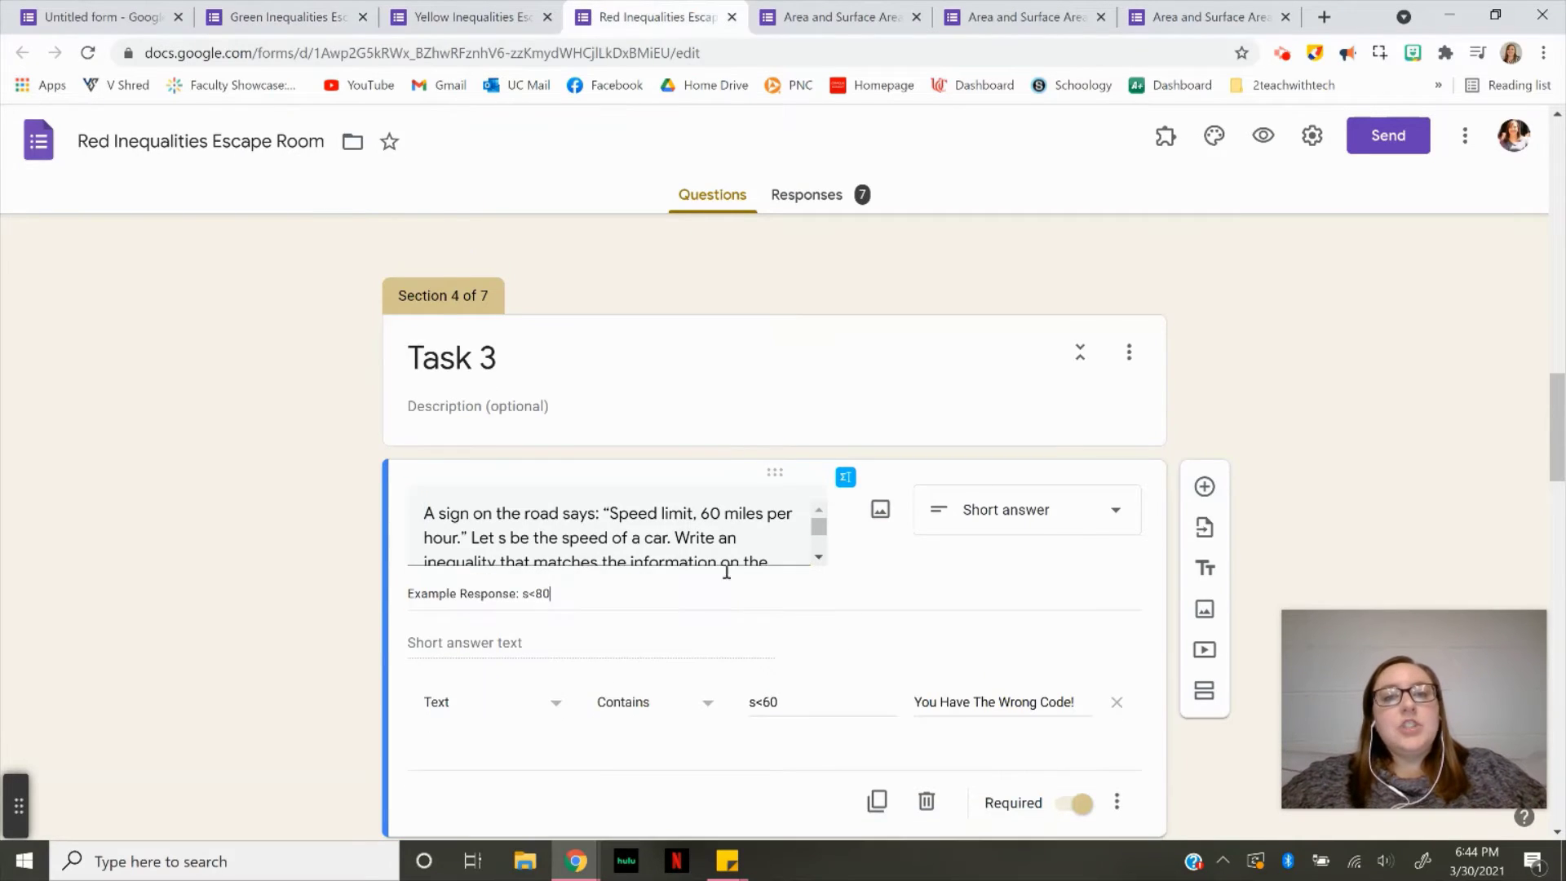
{"action": "left_click", "coordinate": [292, 16]}
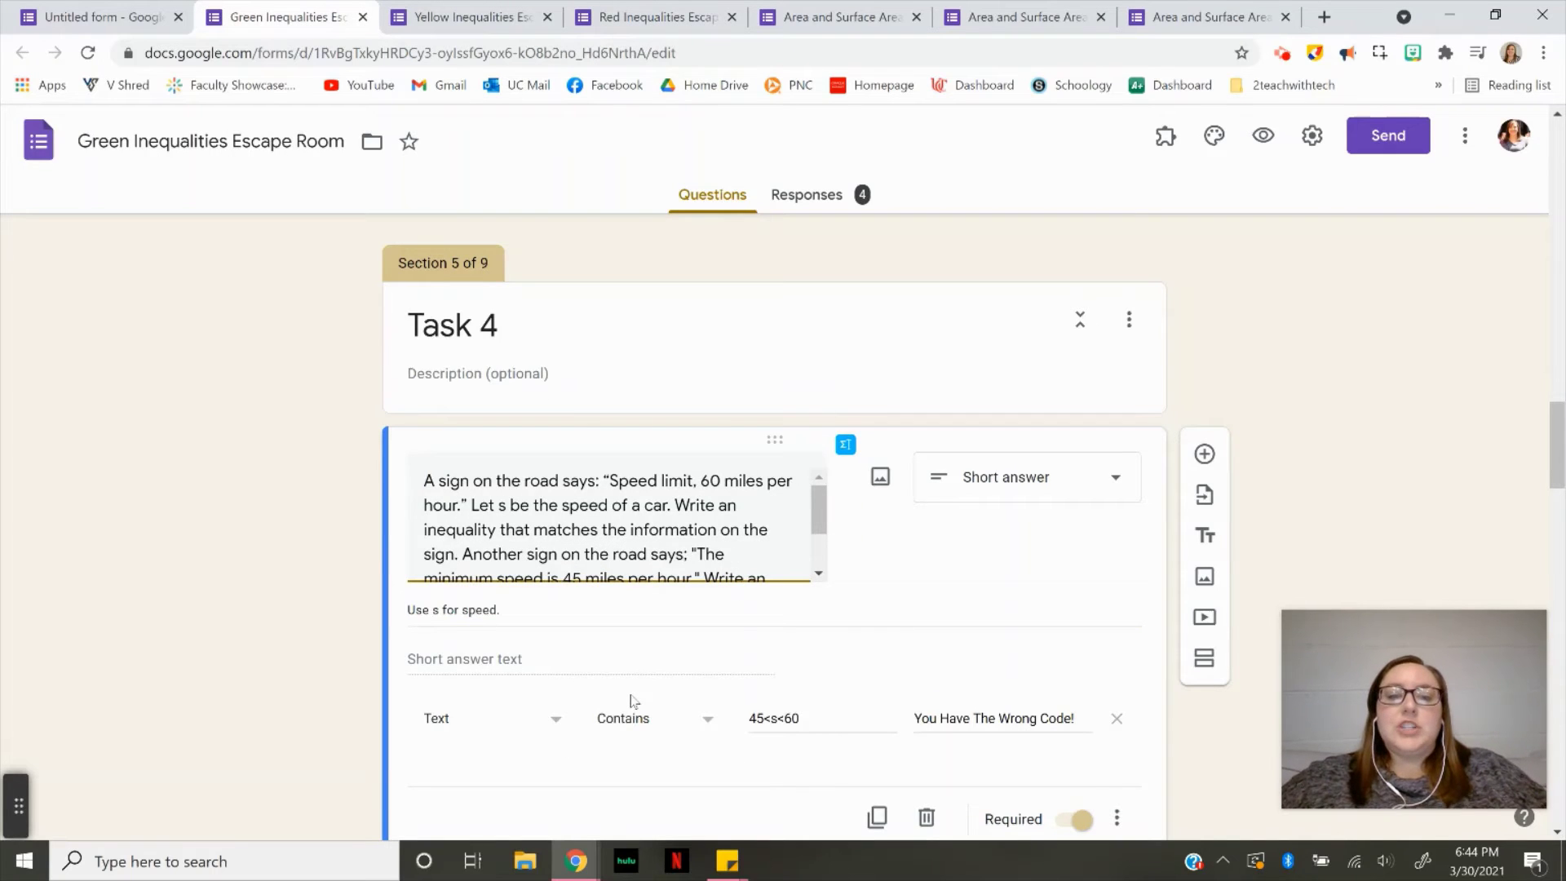
{"action": "scroll", "coordinate": [631, 699], "scroll_direction": "down", "scroll_amount": 3}
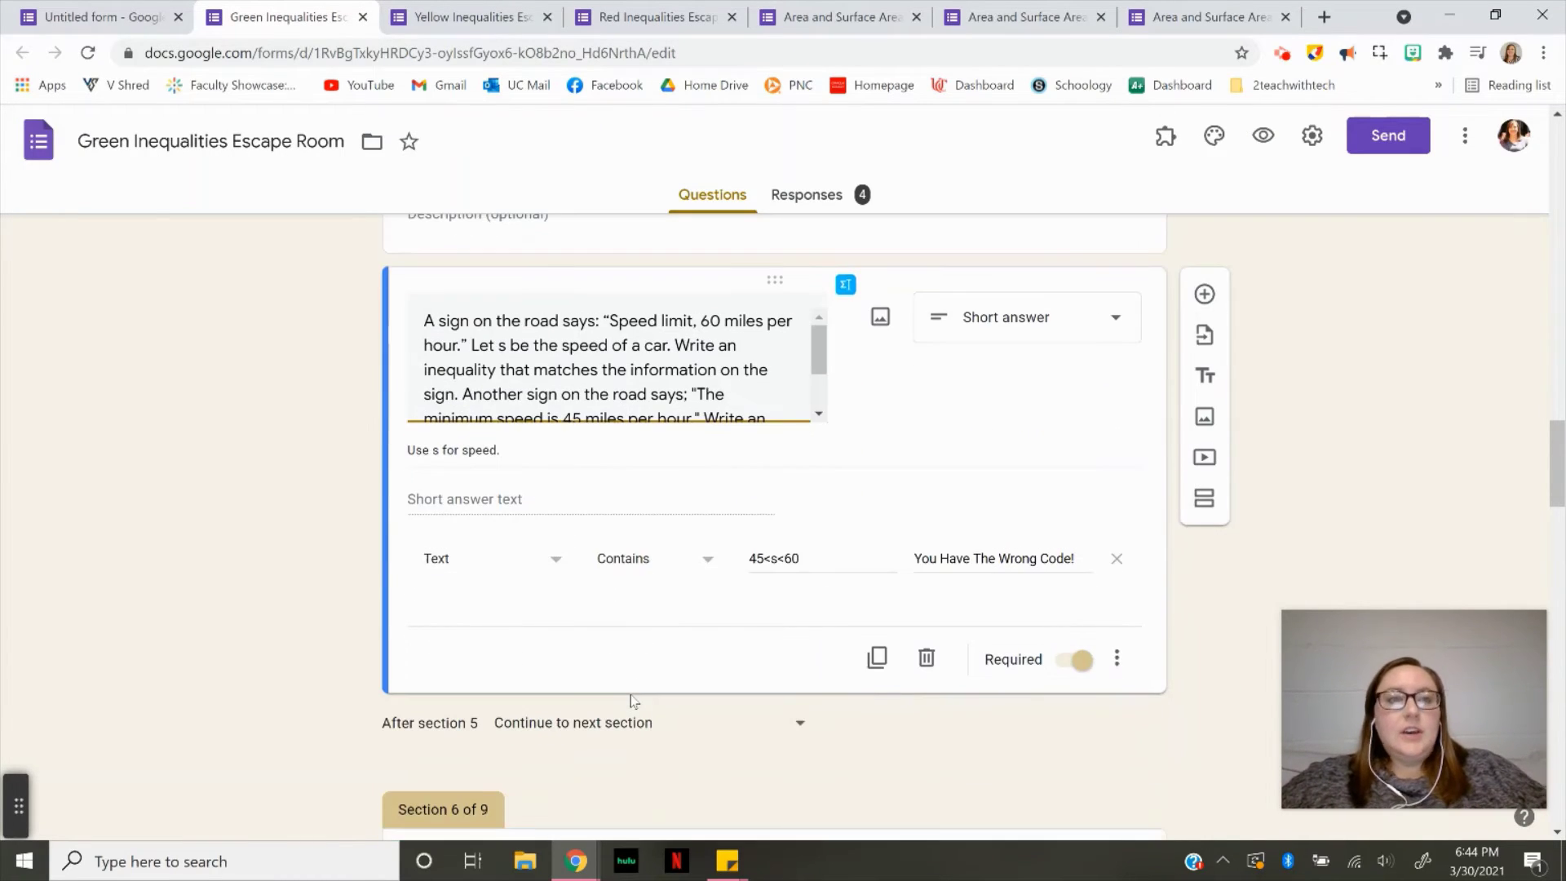
{"action": "scroll", "coordinate": [795, 698], "scroll_direction": "down", "scroll_amount": 3}
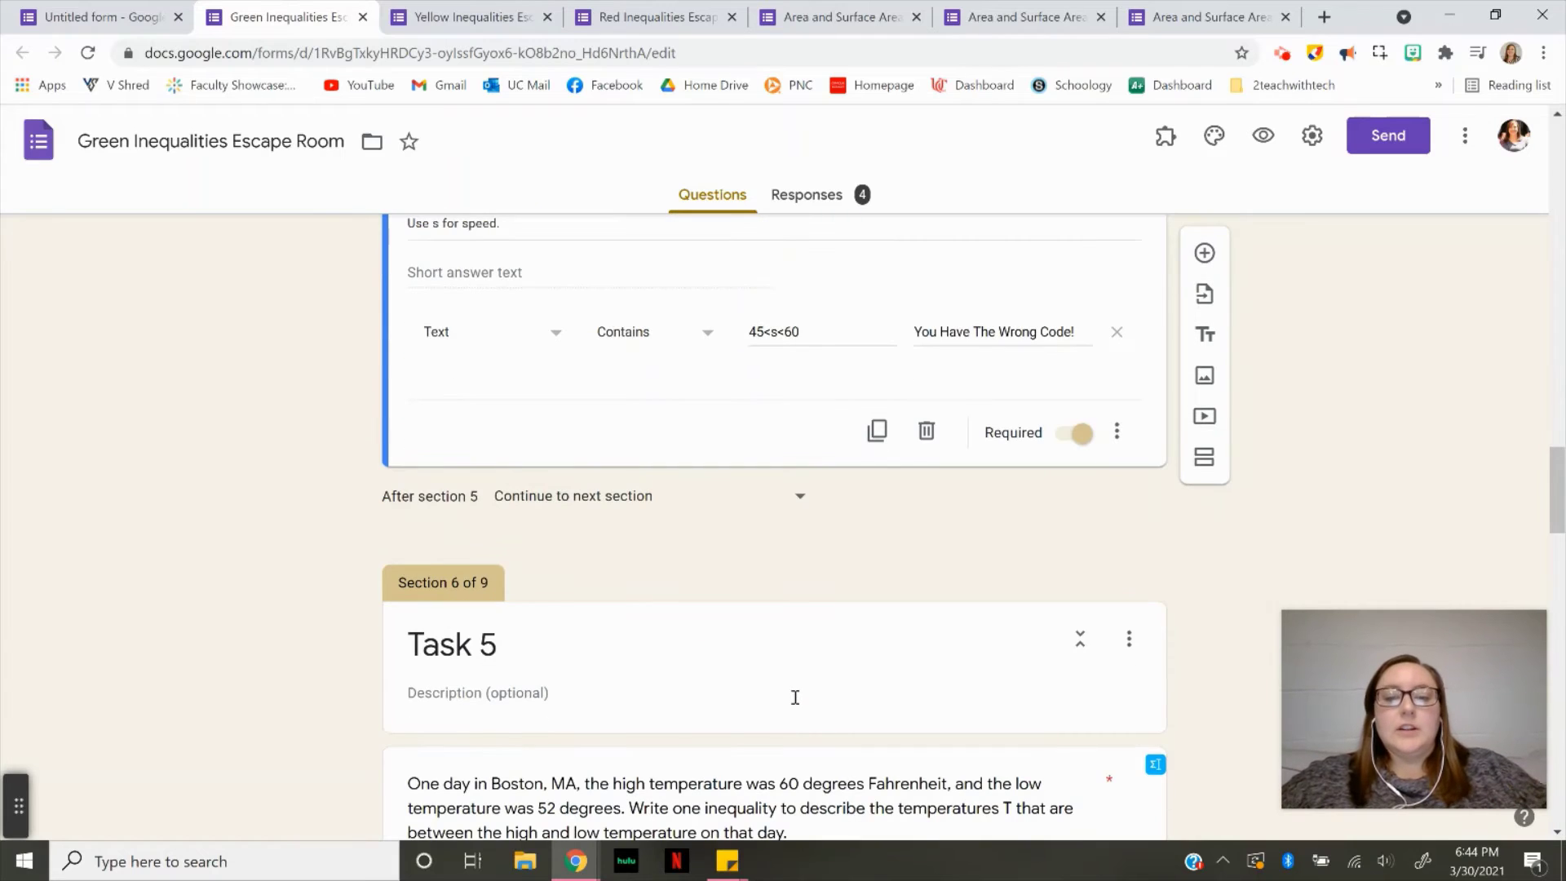
{"action": "scroll", "coordinate": [790, 372], "scroll_direction": "up", "scroll_amount": 3}
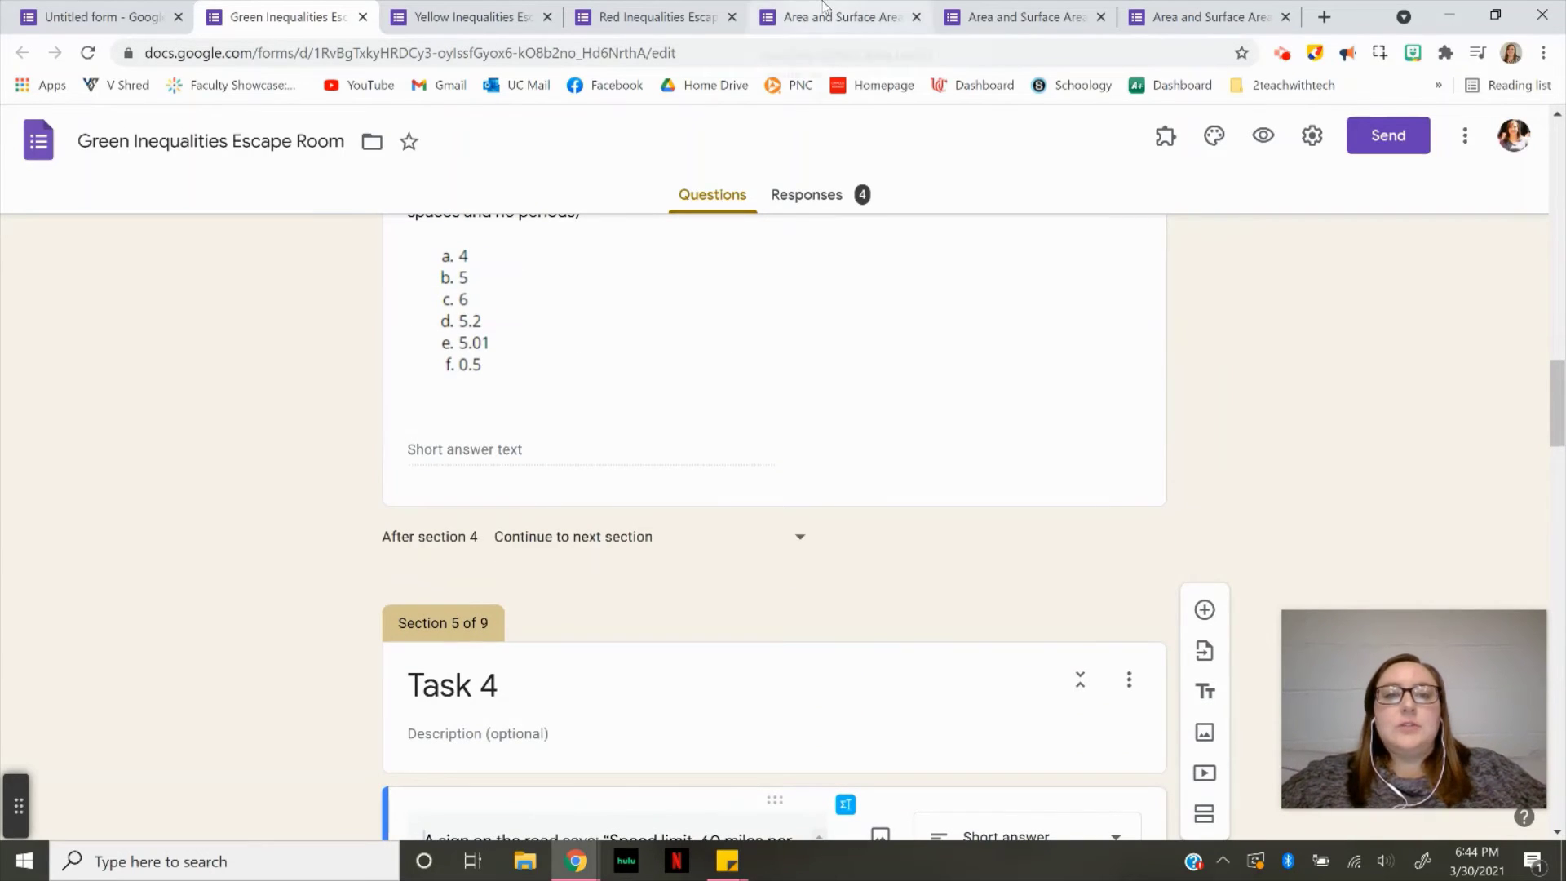
{"action": "scroll", "coordinate": [797, 538], "scroll_direction": "down", "scroll_amount": 3}
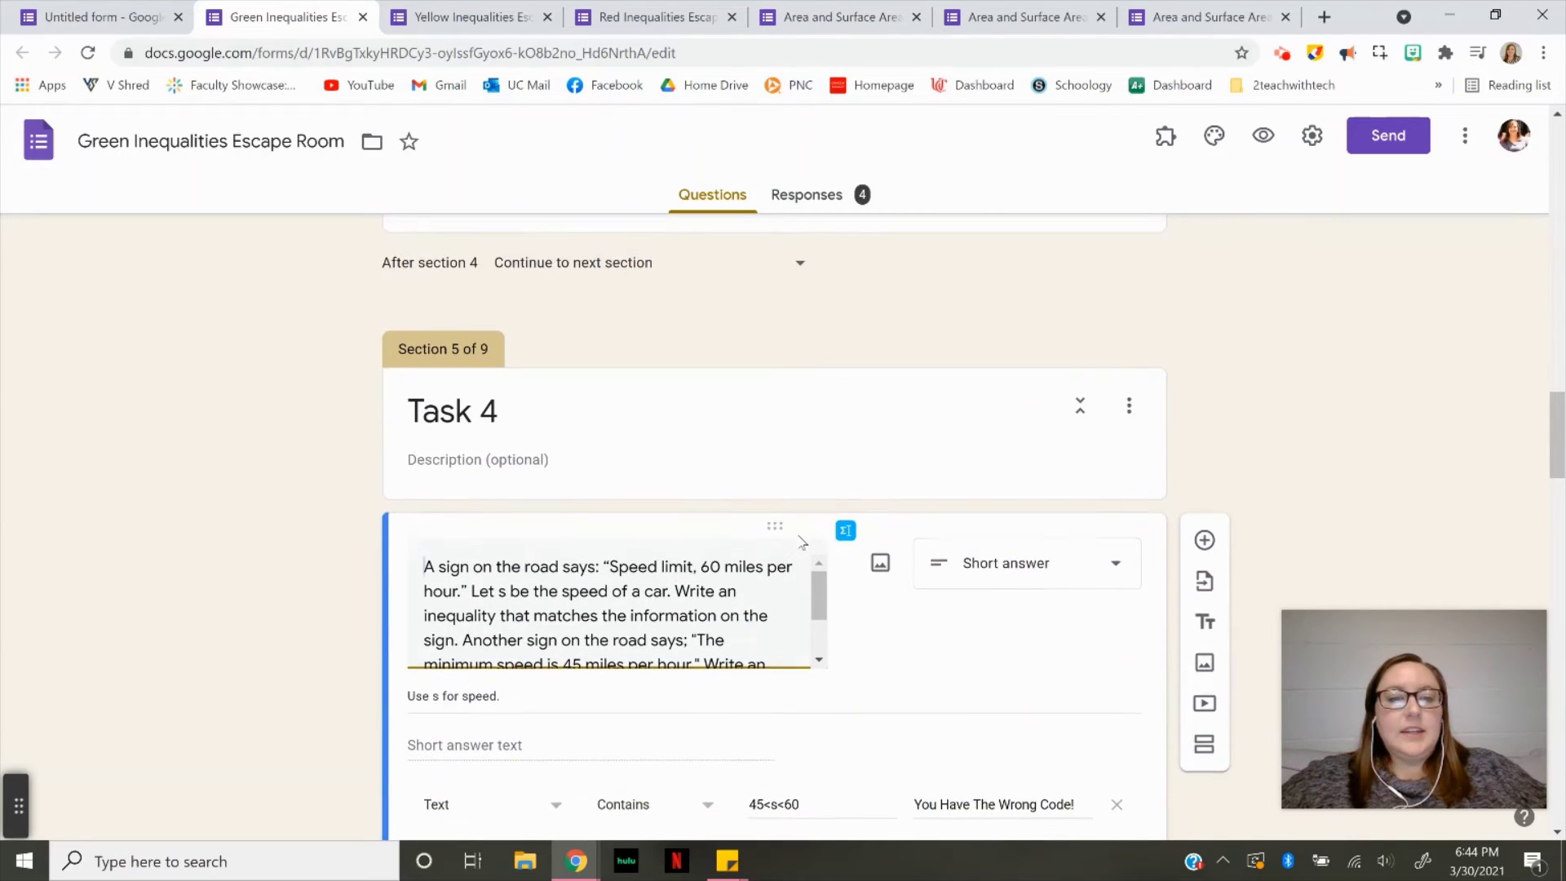
{"action": "left_click", "coordinate": [662, 18]}
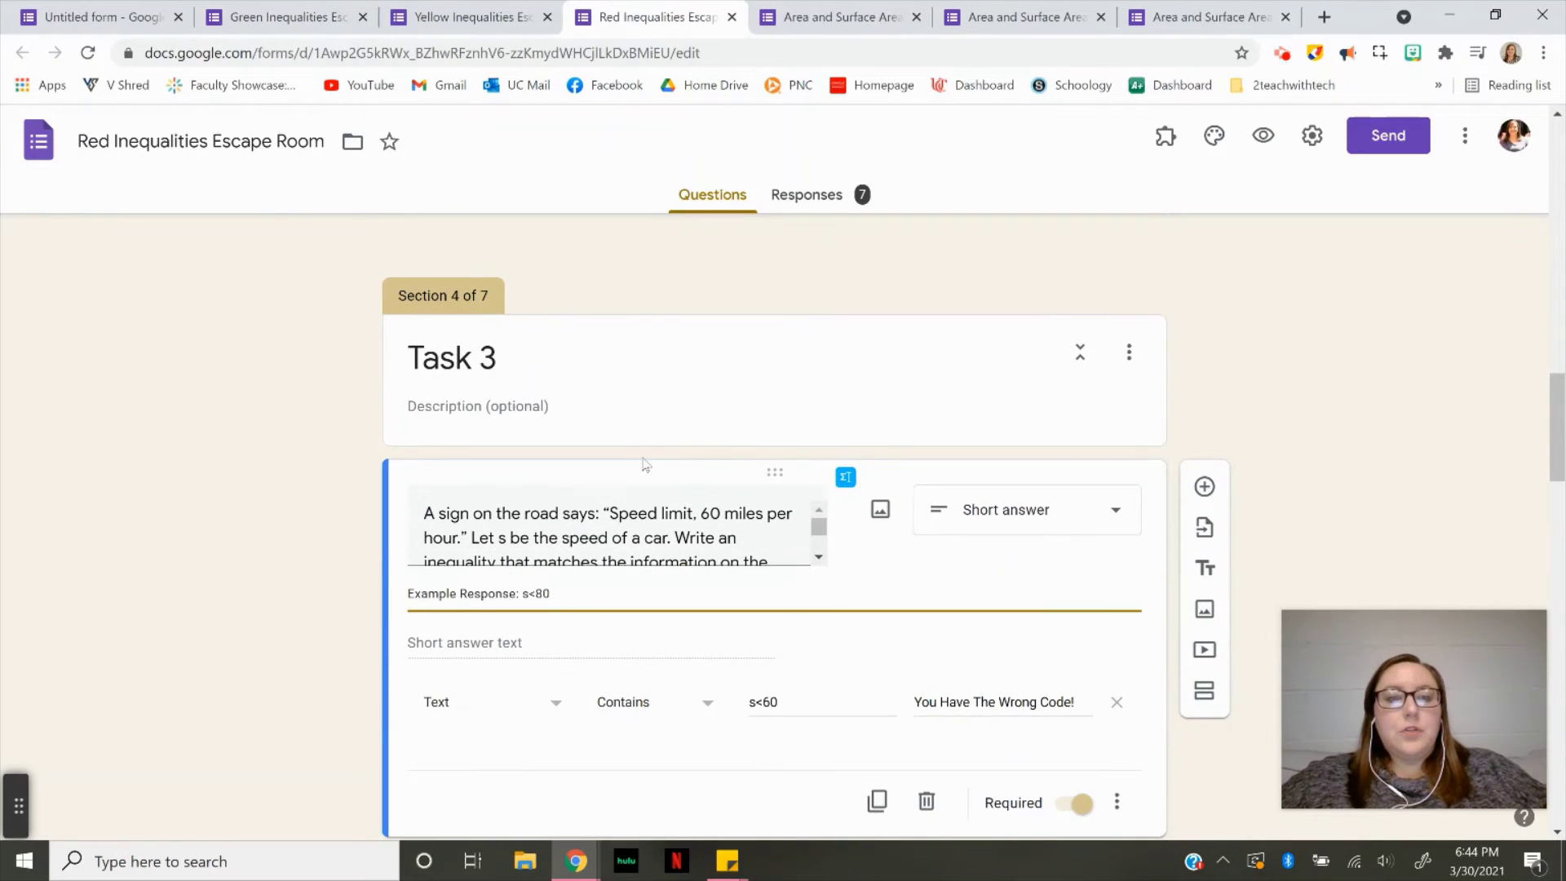
{"action": "scroll", "coordinate": [644, 464], "scroll_direction": "down", "scroll_amount": 1}
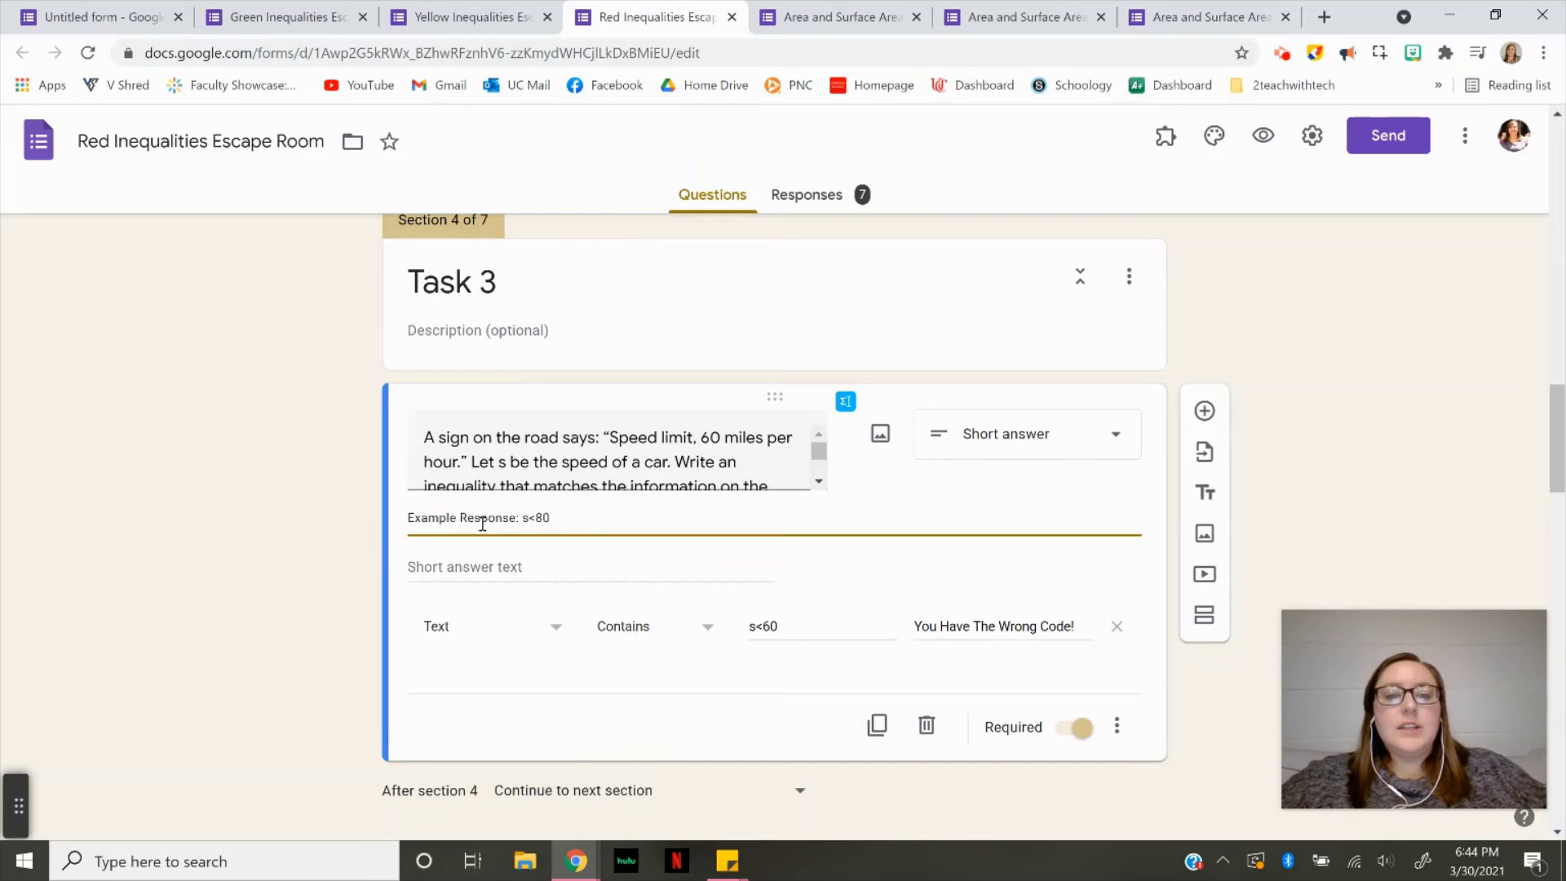
In the untitled form, title the first question "Example Question"
{"action": "left_click", "coordinate": [86, 7]}
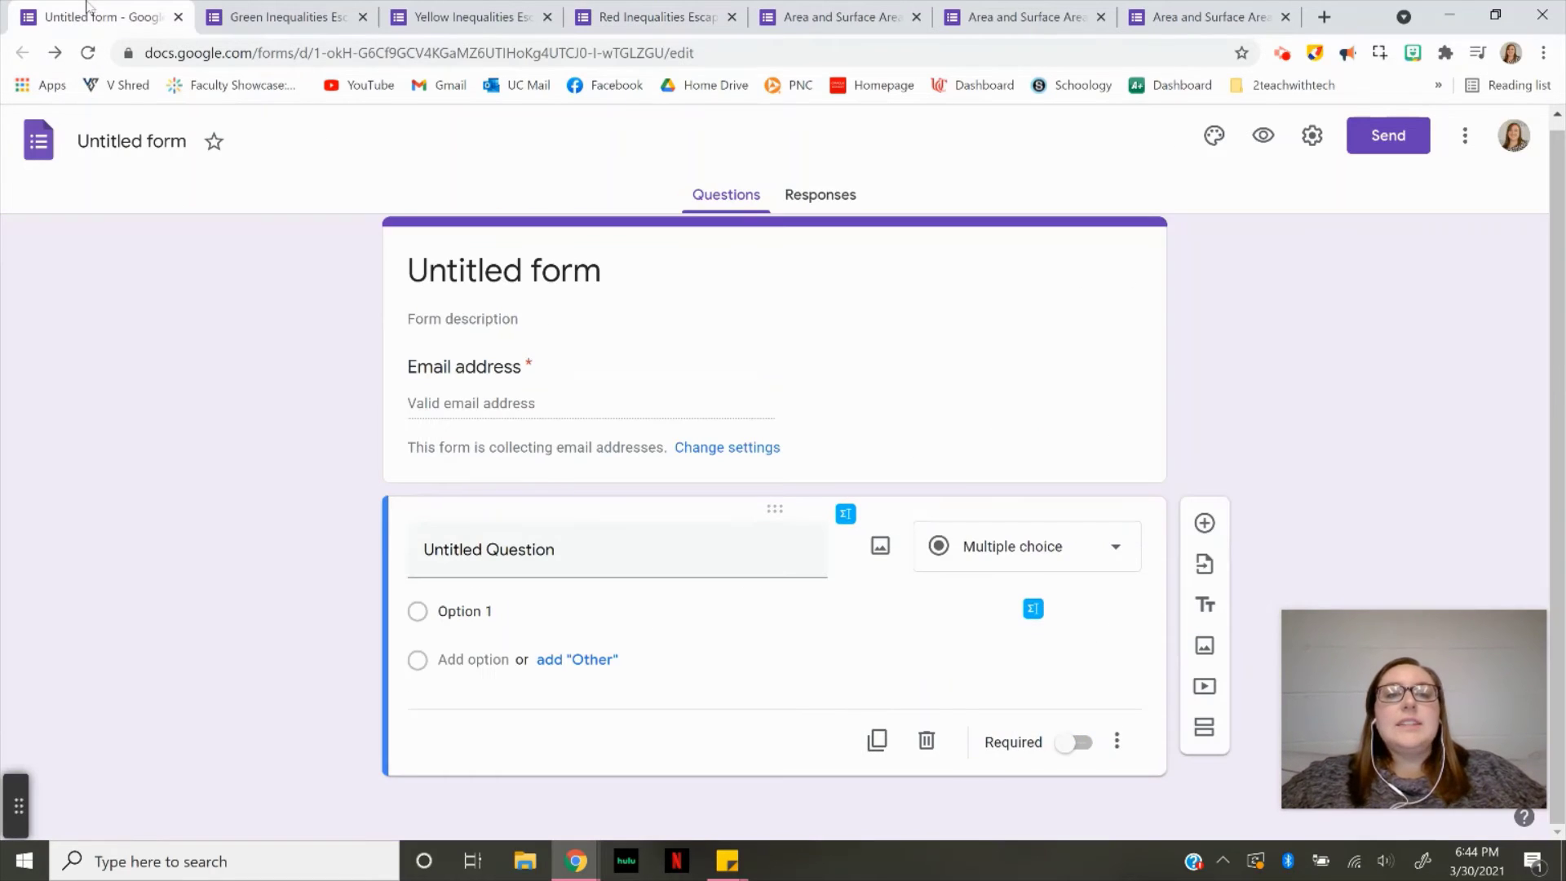
{"action": "left_click", "coordinate": [528, 561]}
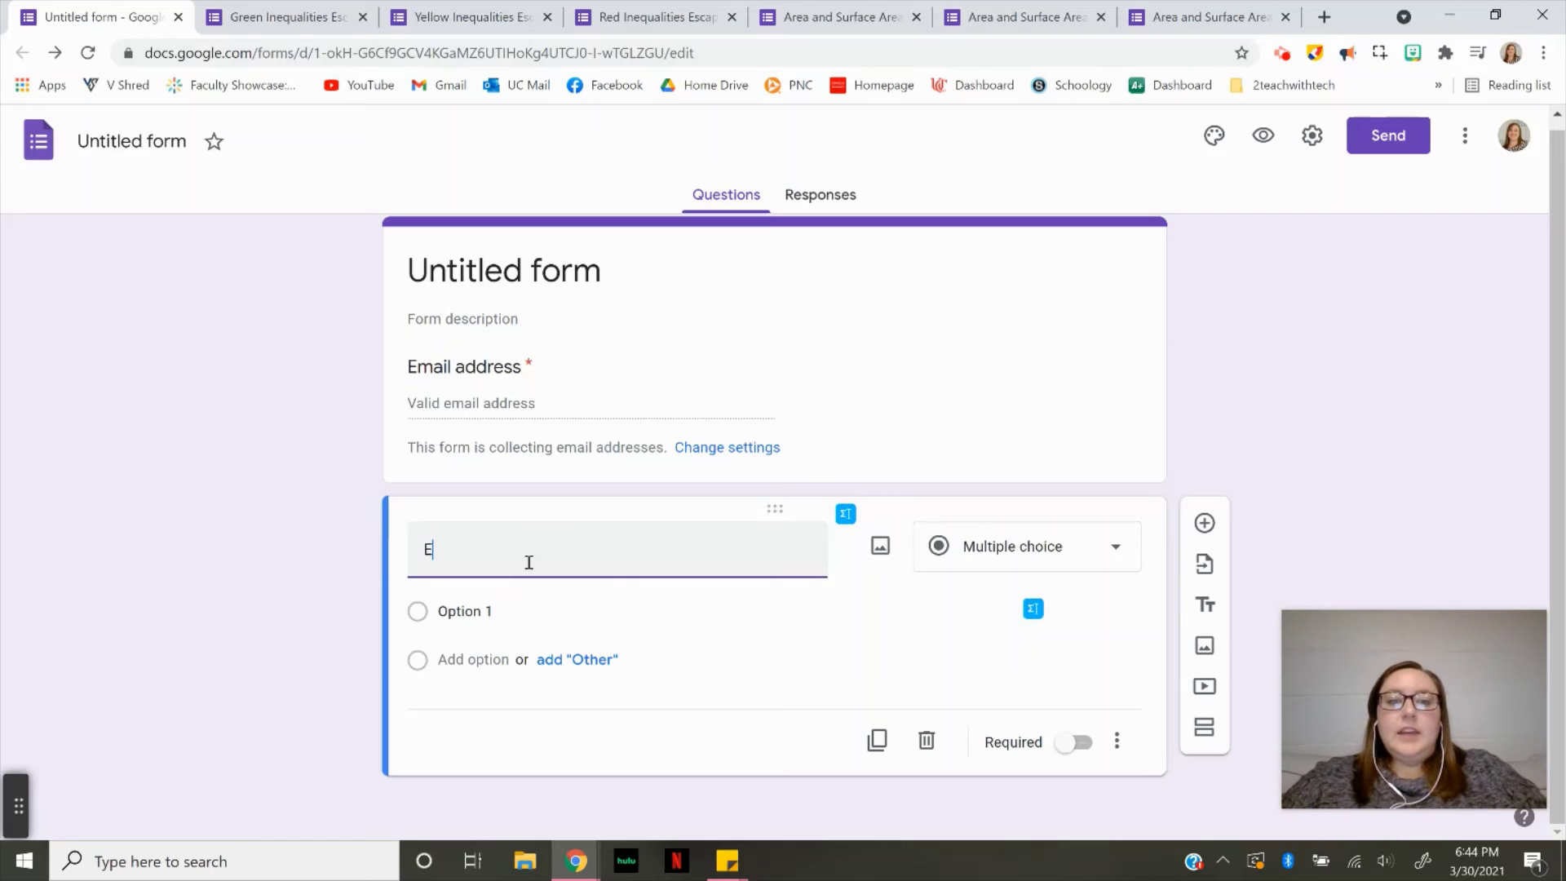
{"action": "type", "text": "Example Q"}
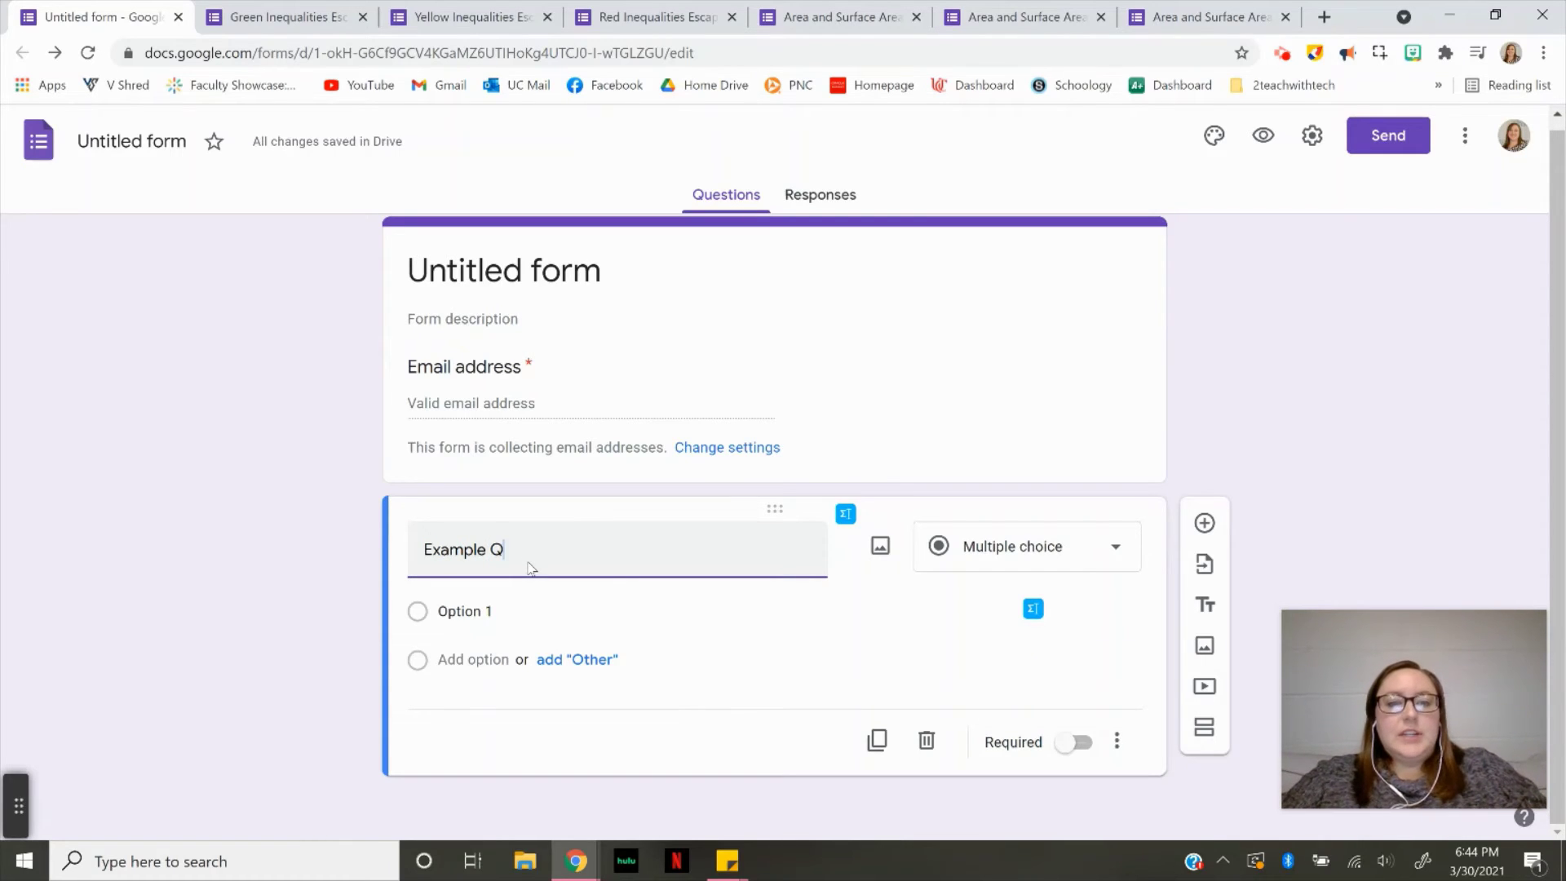
{"action": "type", "text": "uestion"}
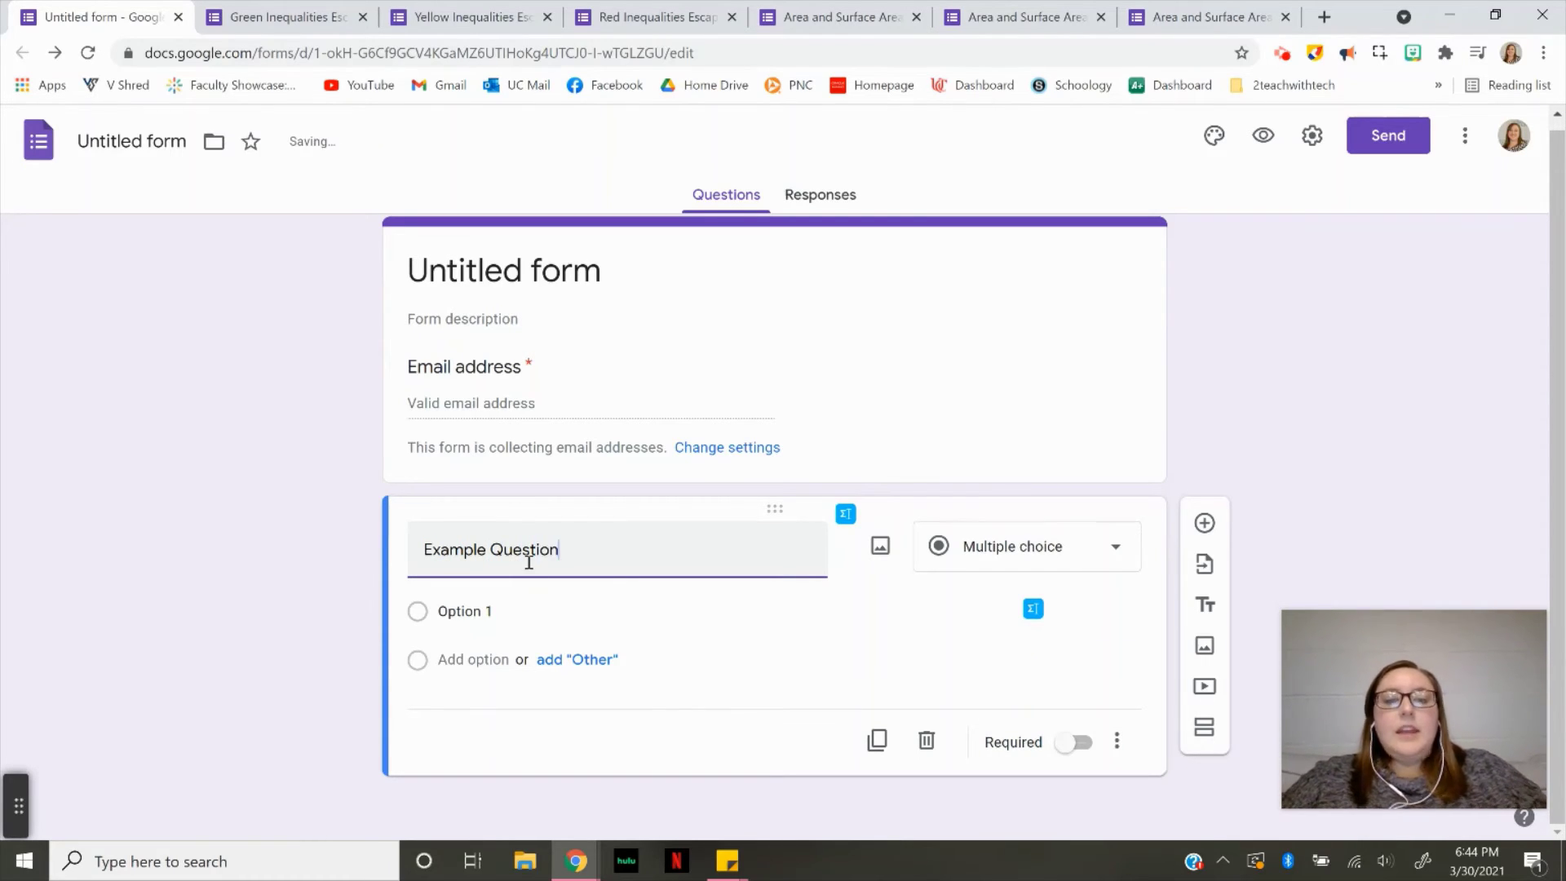
Show a description on the Example Question and fill it with "Add helpful information!"
{"action": "left_click", "coordinate": [1118, 739]}
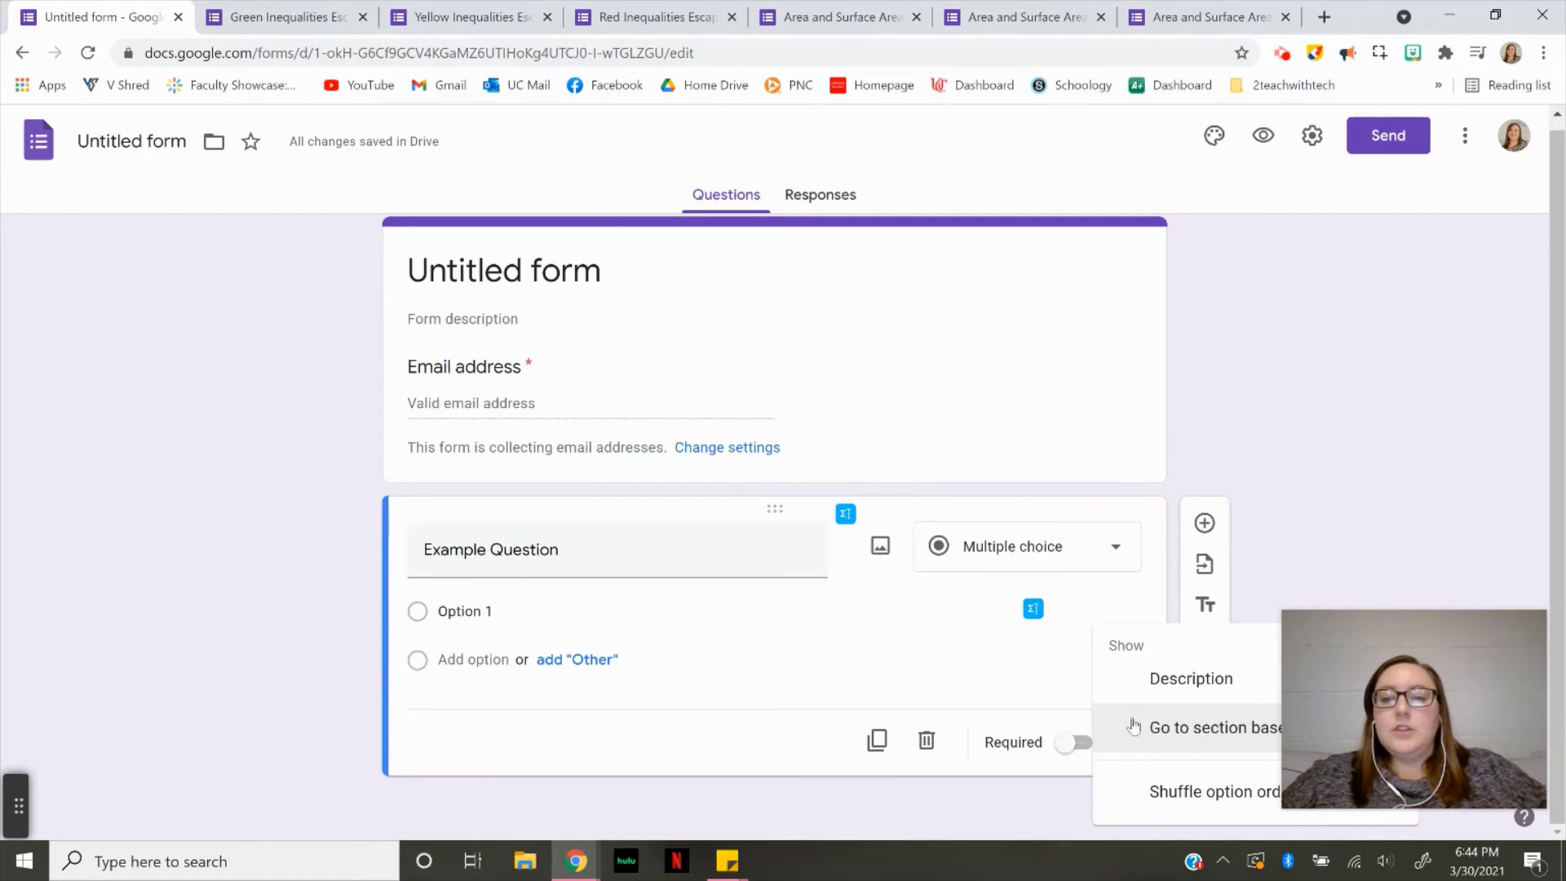
{"action": "left_click", "coordinate": [1155, 687]}
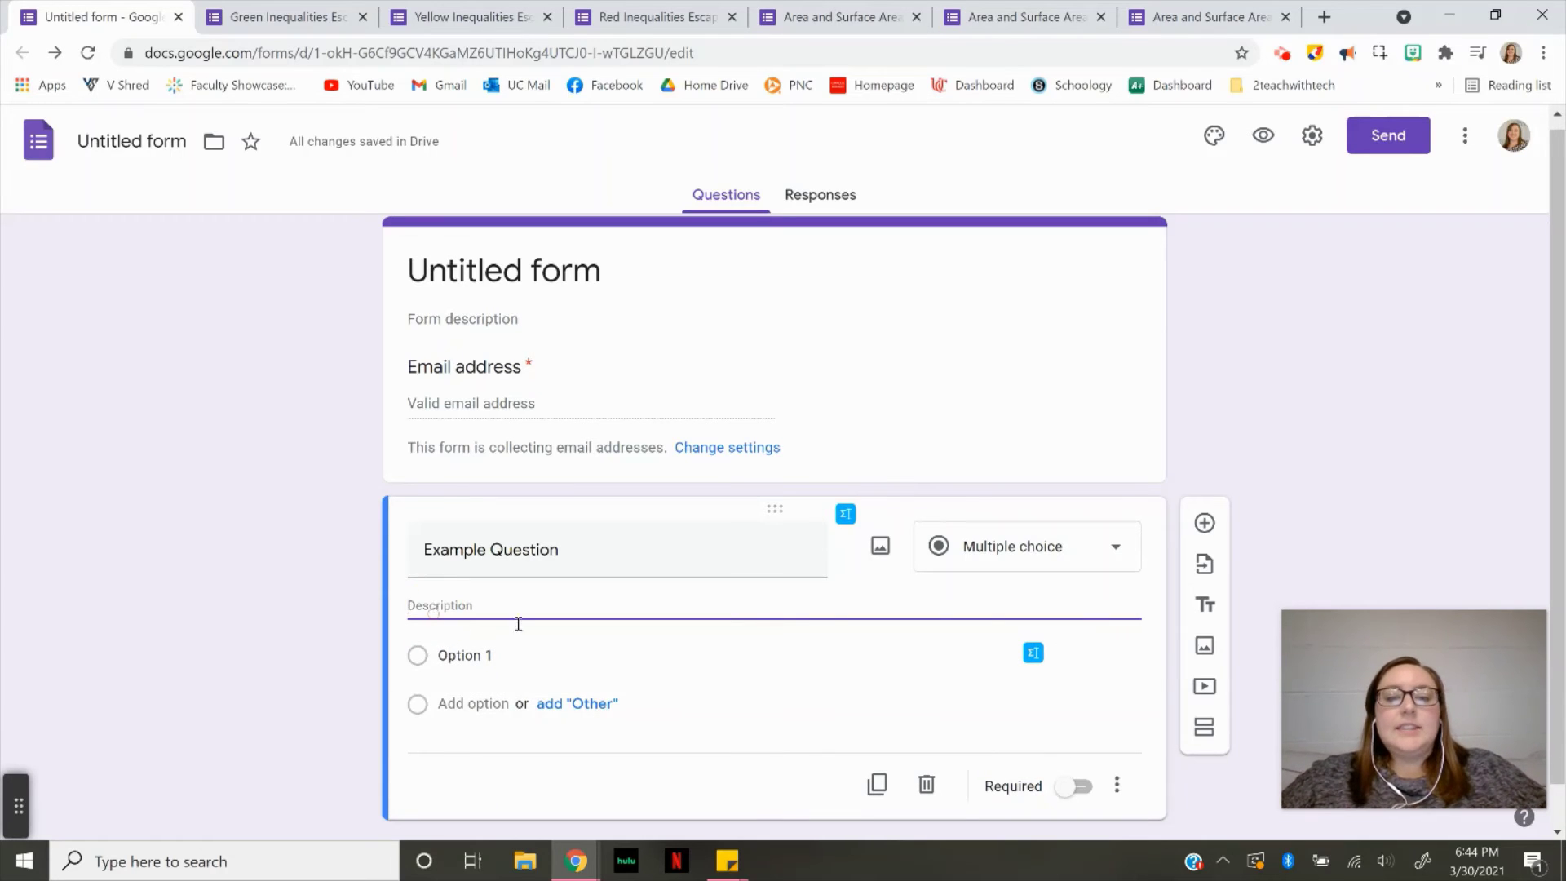
{"action": "type", "text": "Add"}
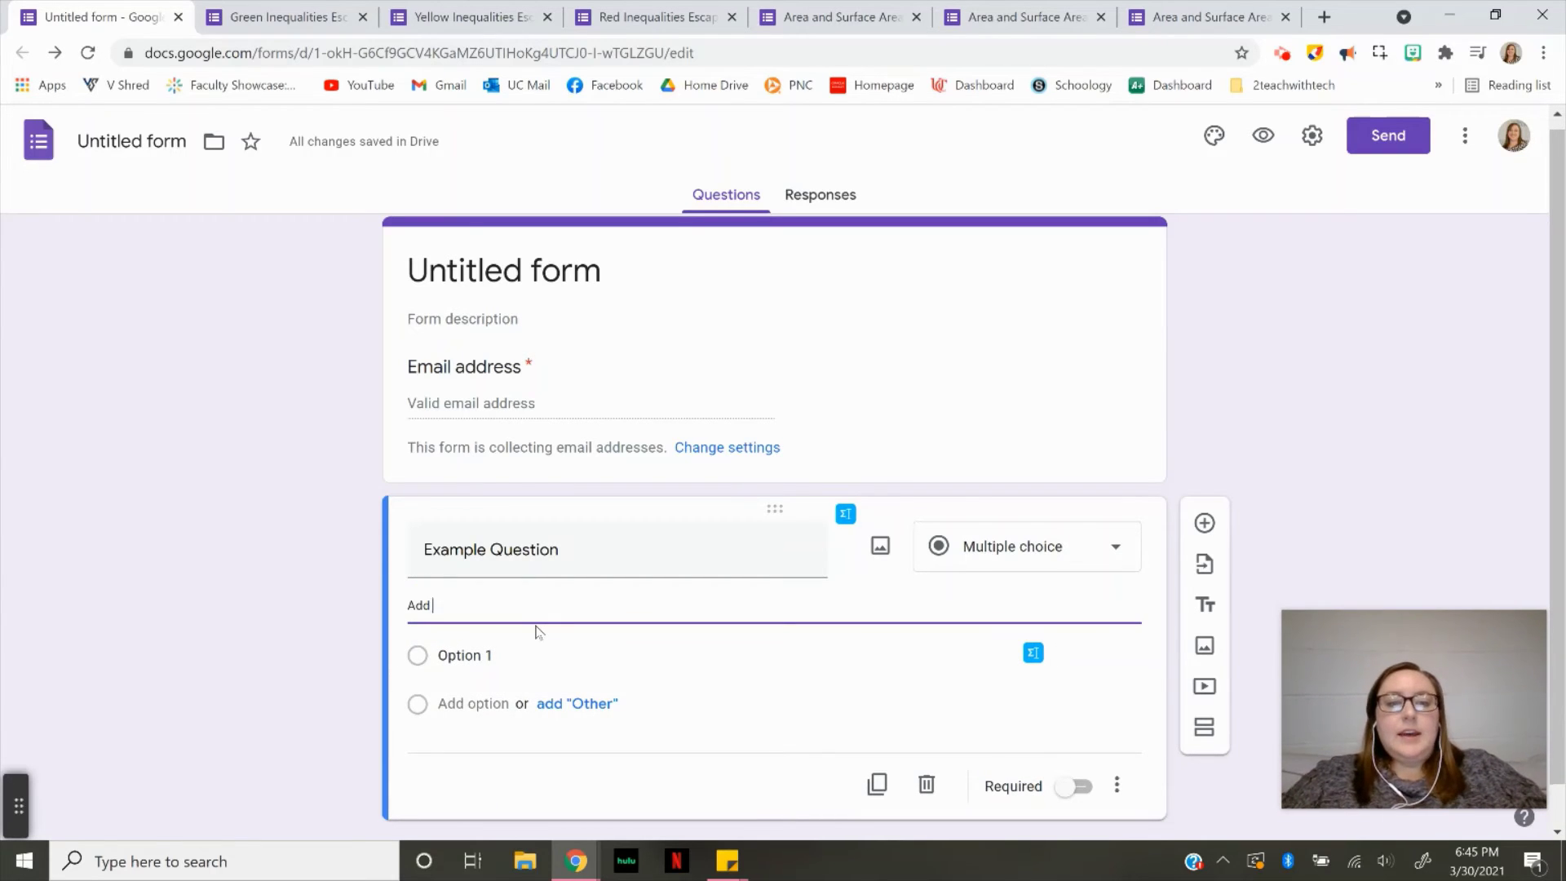
{"action": "type", "text": " helpful informa"}
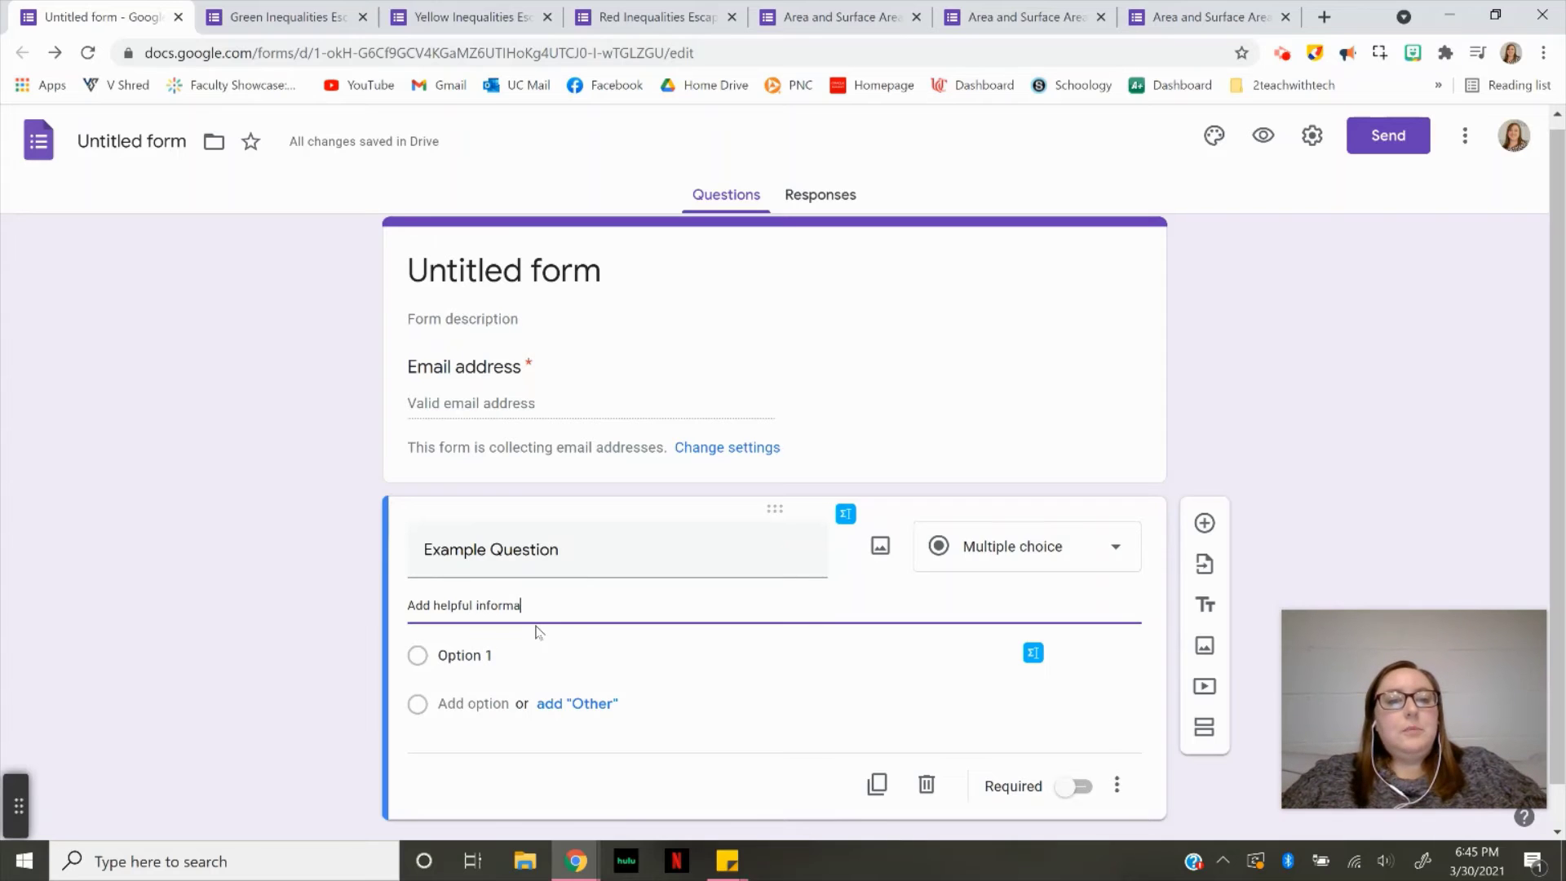
{"action": "type", "text": "tion!"}
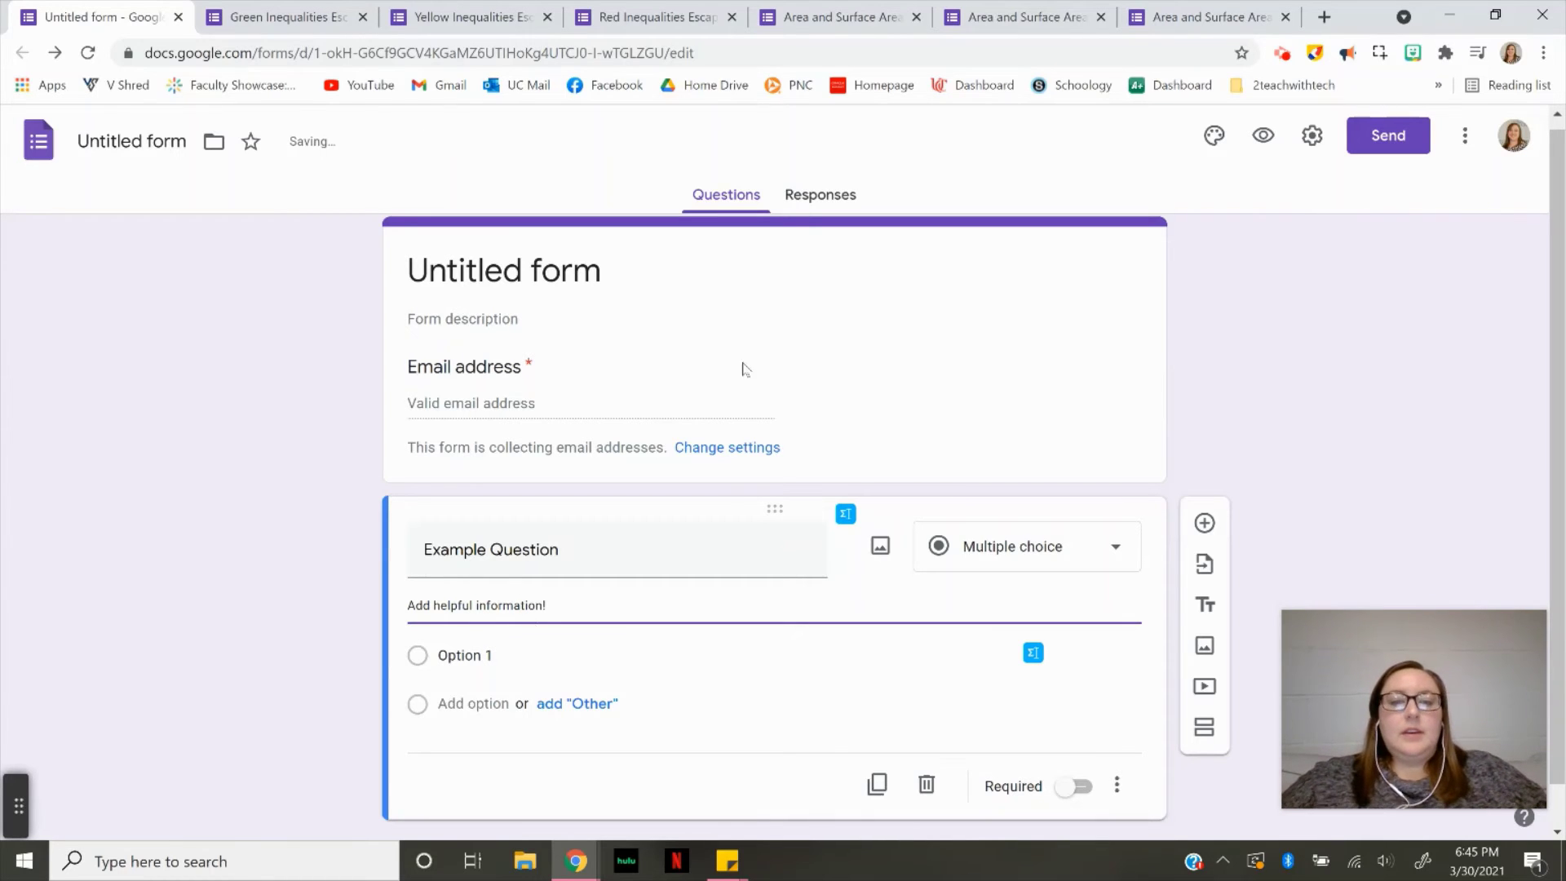
Compare the Area of a Triangle section's description hint and question across the Area and Surface Area Level 1, Level 2 and Level 3 forms
{"action": "left_click", "coordinate": [814, 8]}
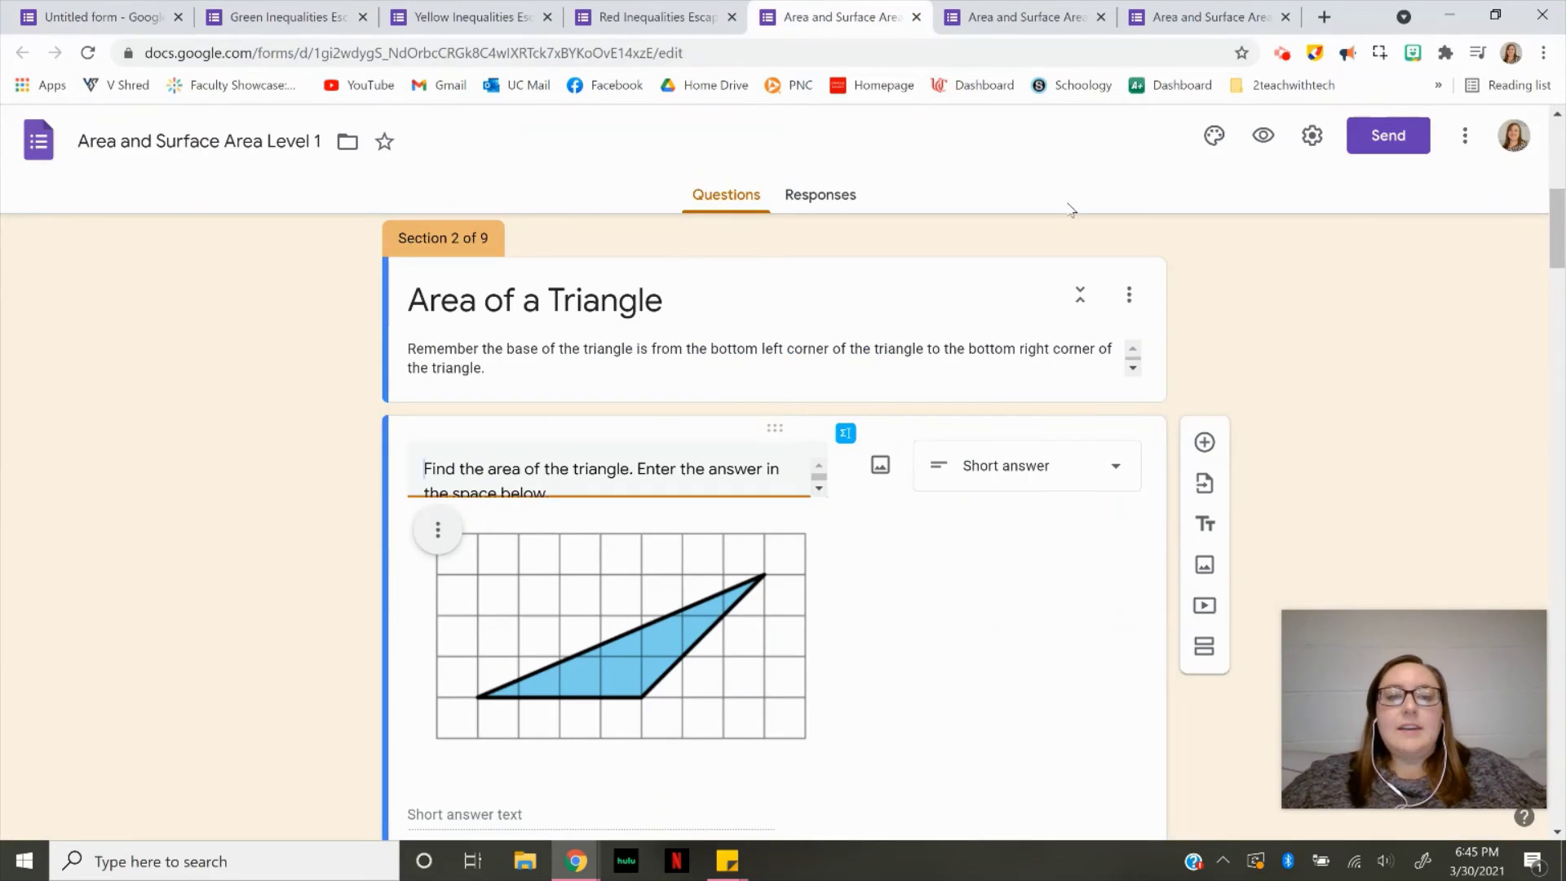
{"action": "left_click", "coordinate": [1326, 360]}
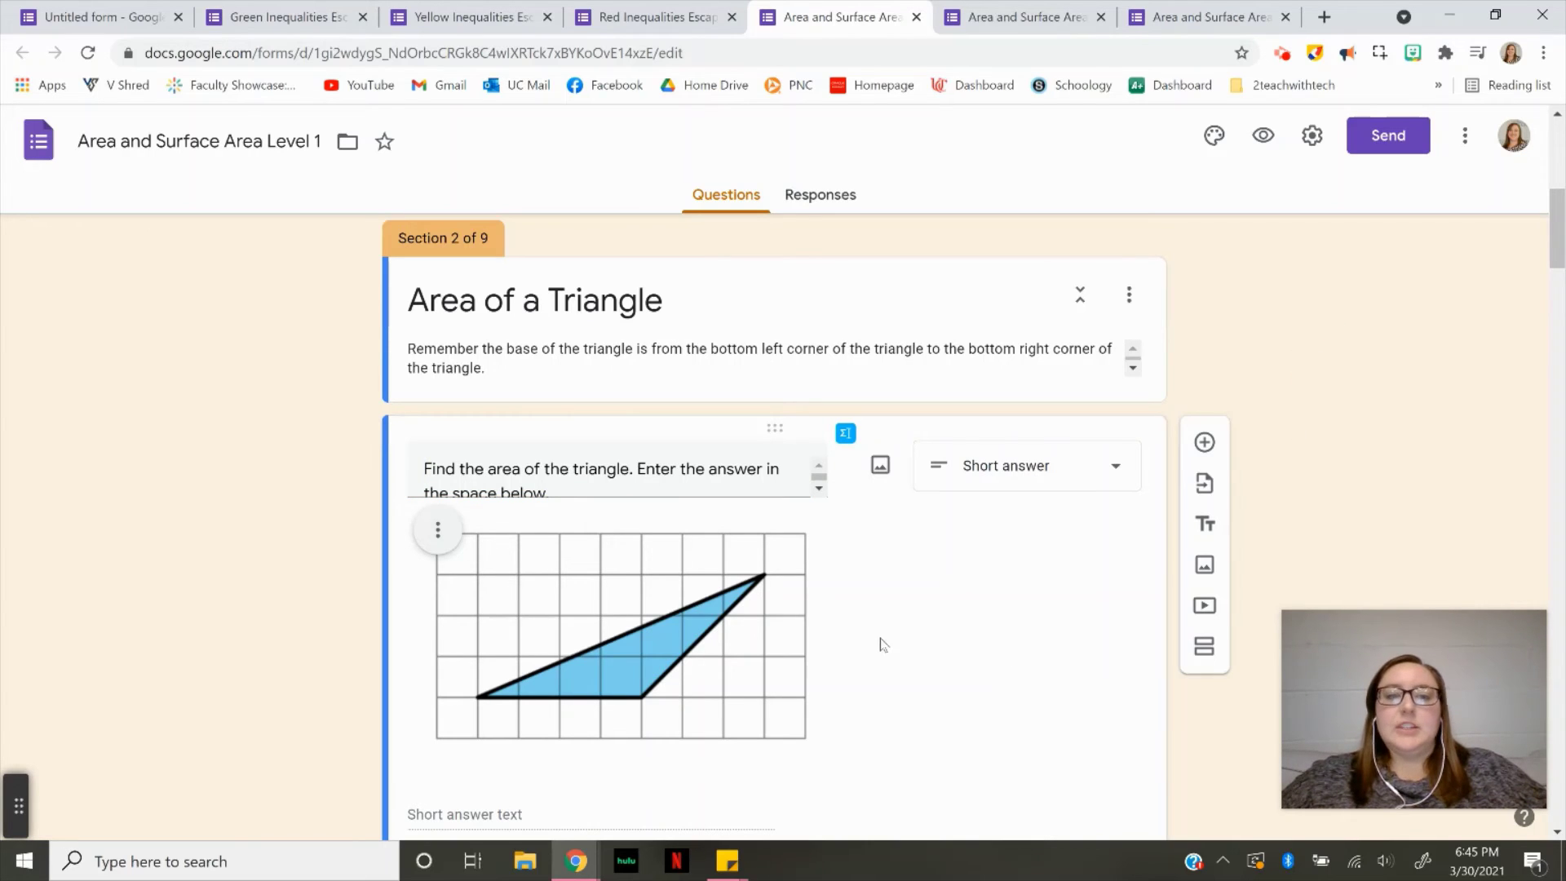
{"action": "left_click", "coordinate": [1063, 10]}
{"action": "left_click", "coordinate": [1170, 14]}
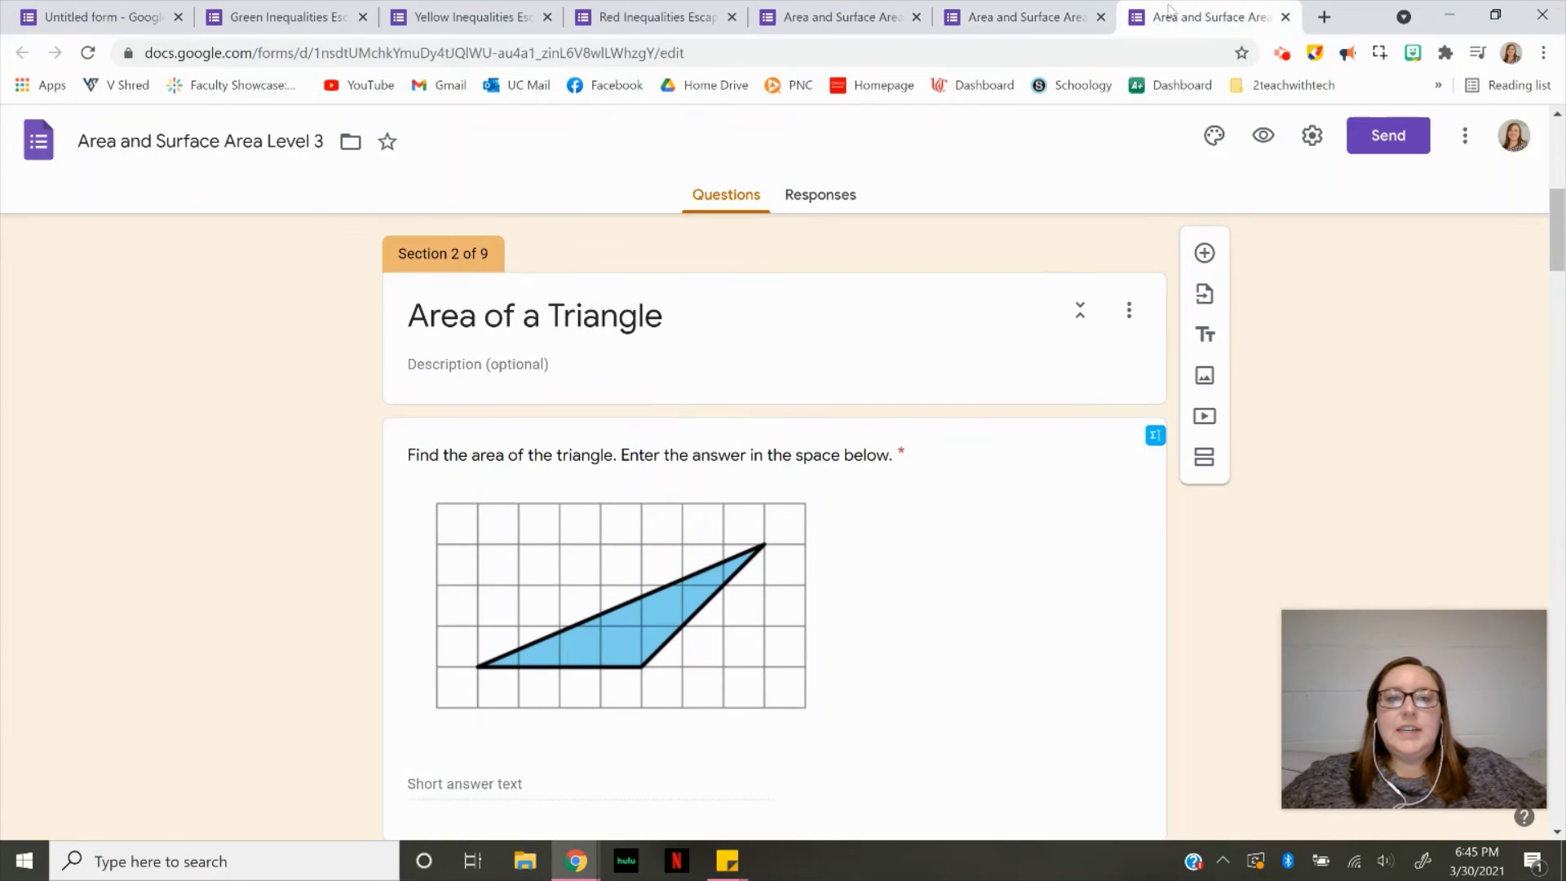
{"action": "left_click", "coordinate": [826, 14]}
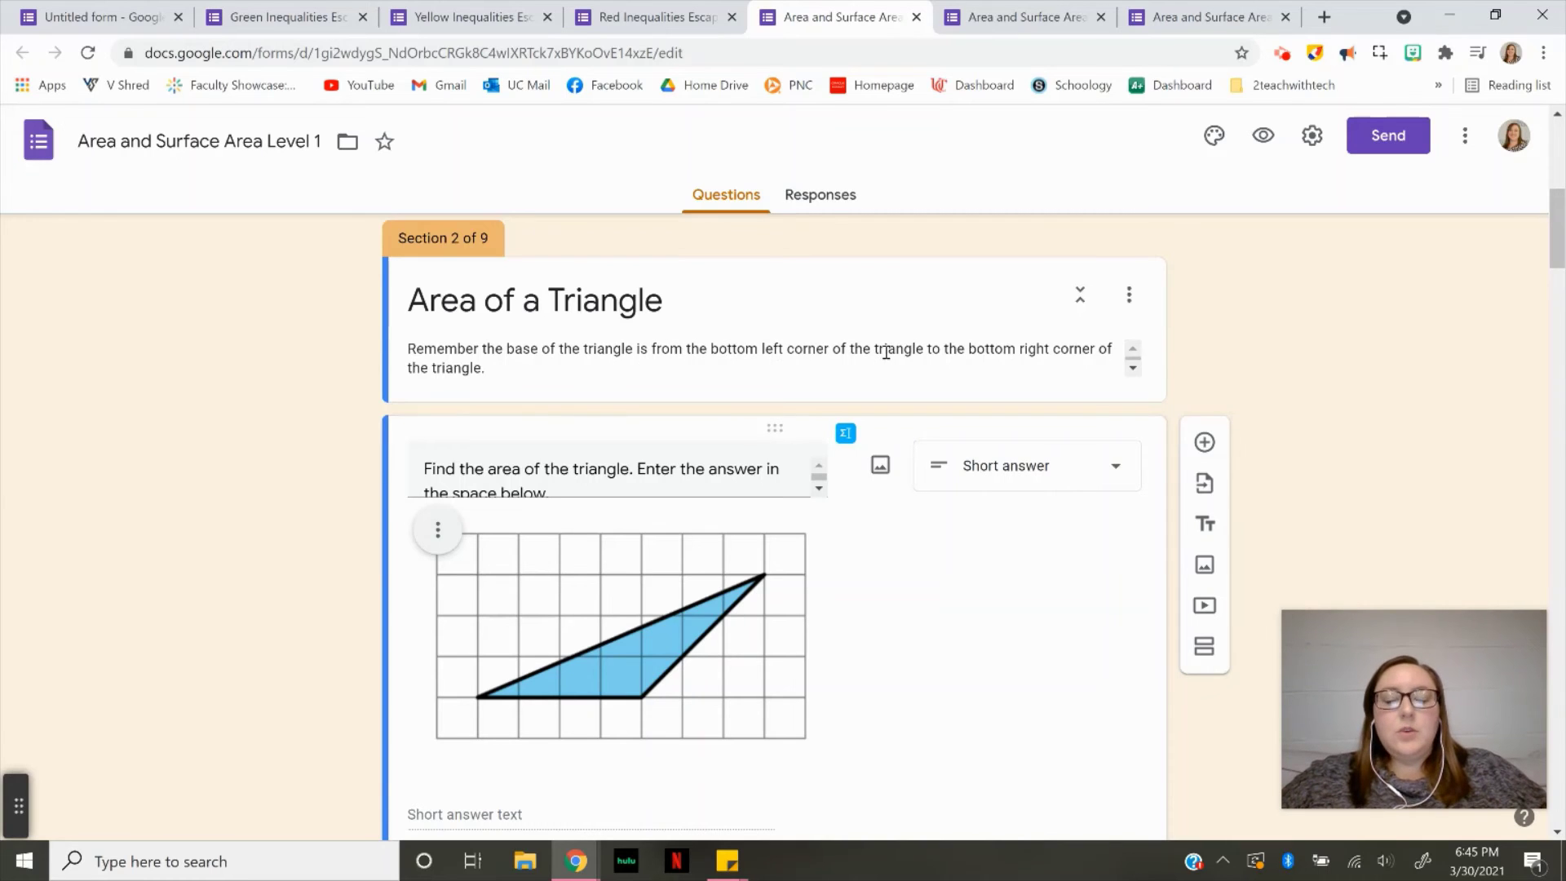
{"action": "left_click", "coordinate": [979, 15]}
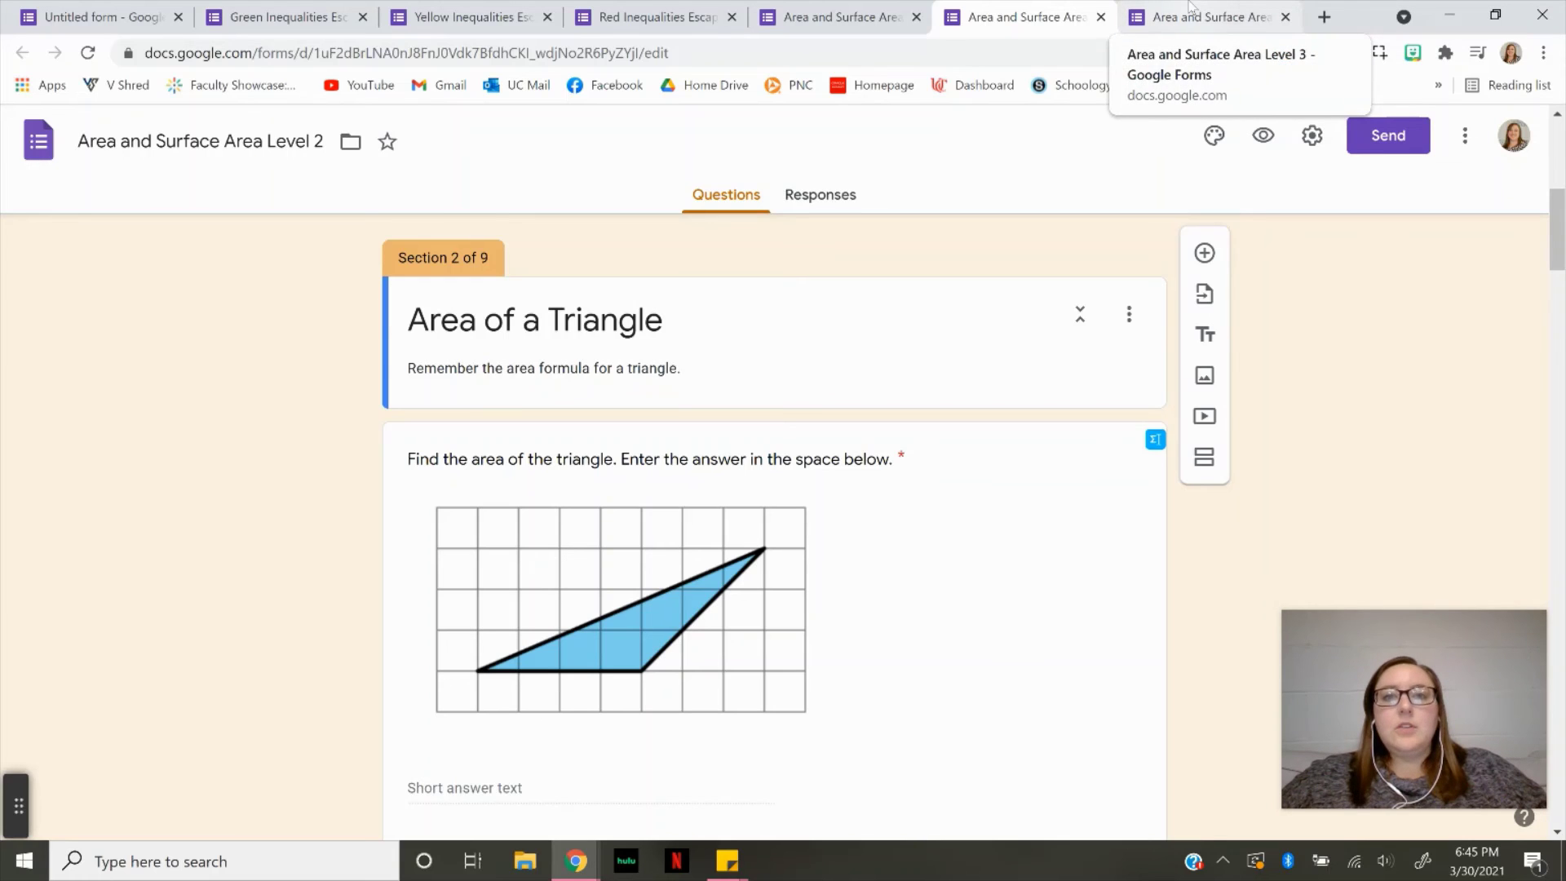
{"action": "left_click", "coordinate": [852, 11]}
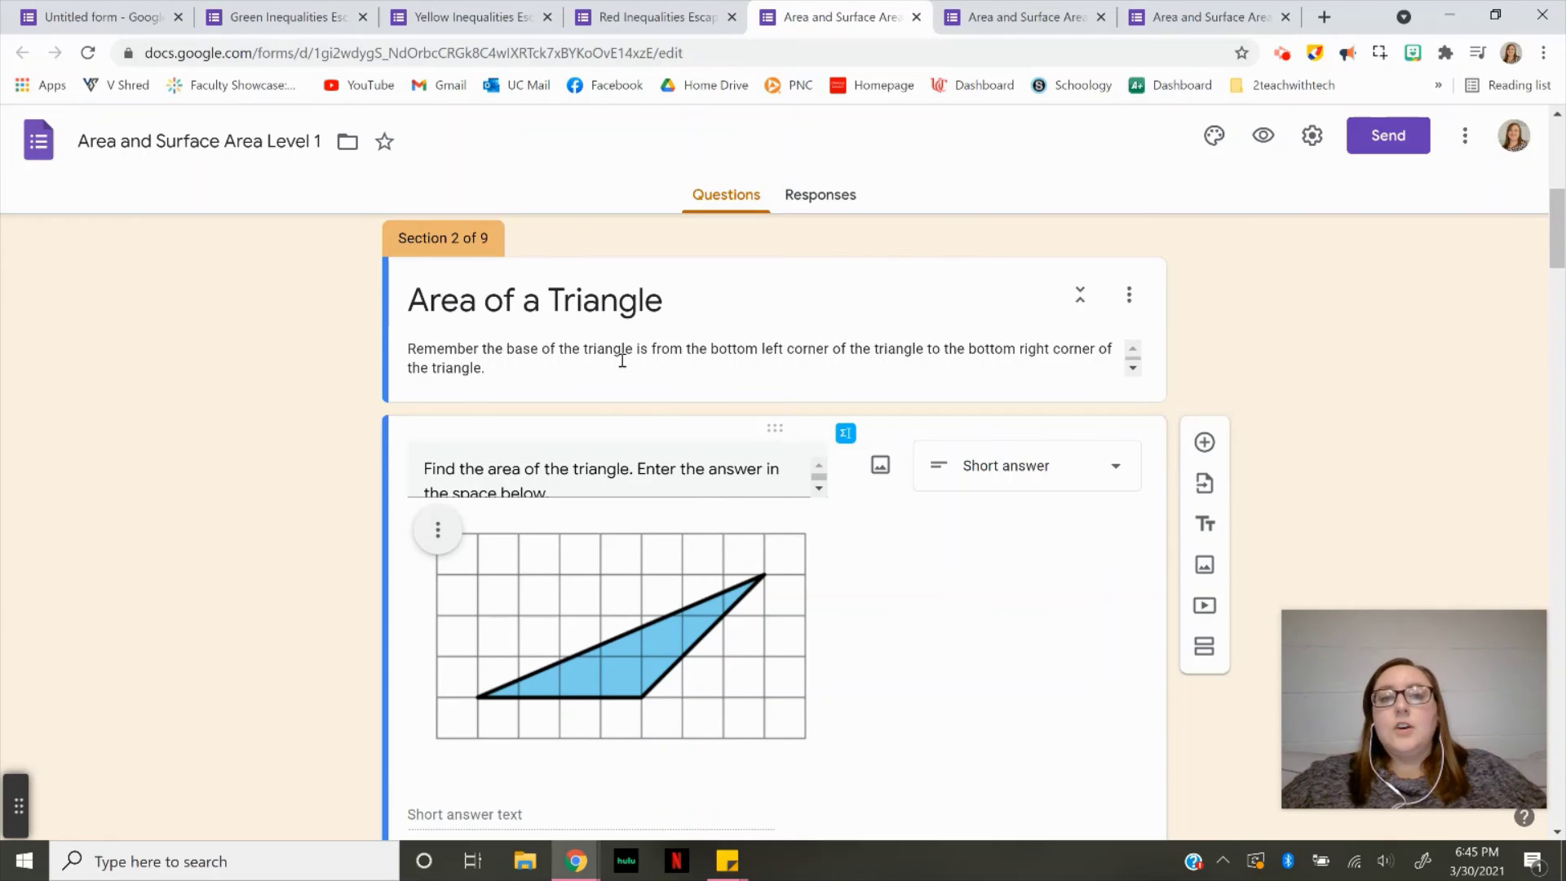
{"action": "left_click", "coordinate": [1163, 8]}
In the untitled form, open the Example Question's description for editing
{"action": "scroll", "coordinate": [989, 444], "scroll_direction": "down", "scroll_amount": 1}
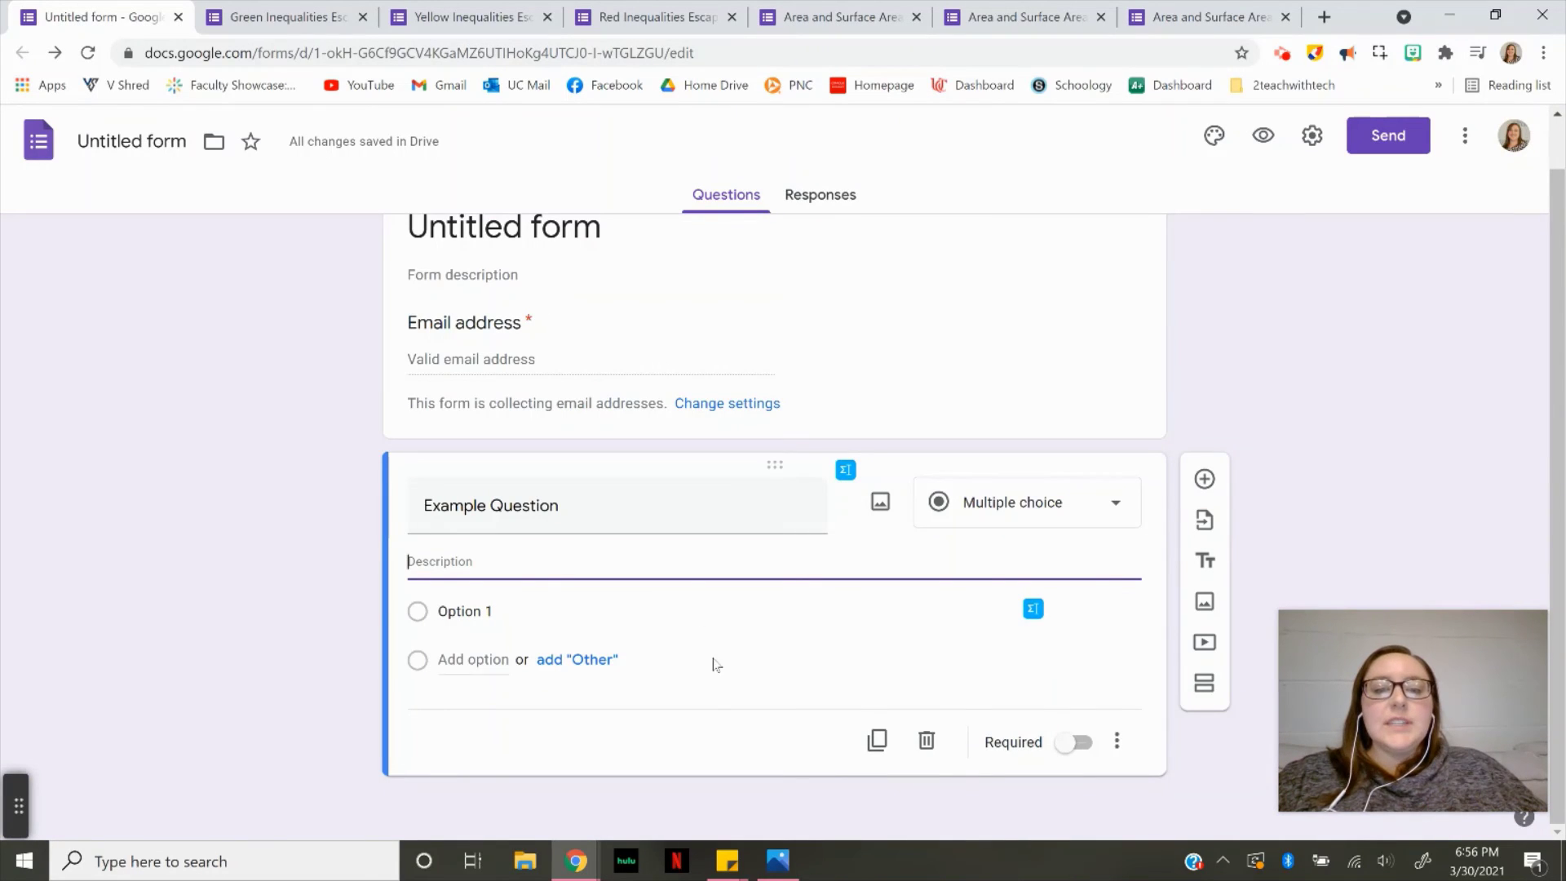
{"action": "left_click", "coordinate": [674, 558]}
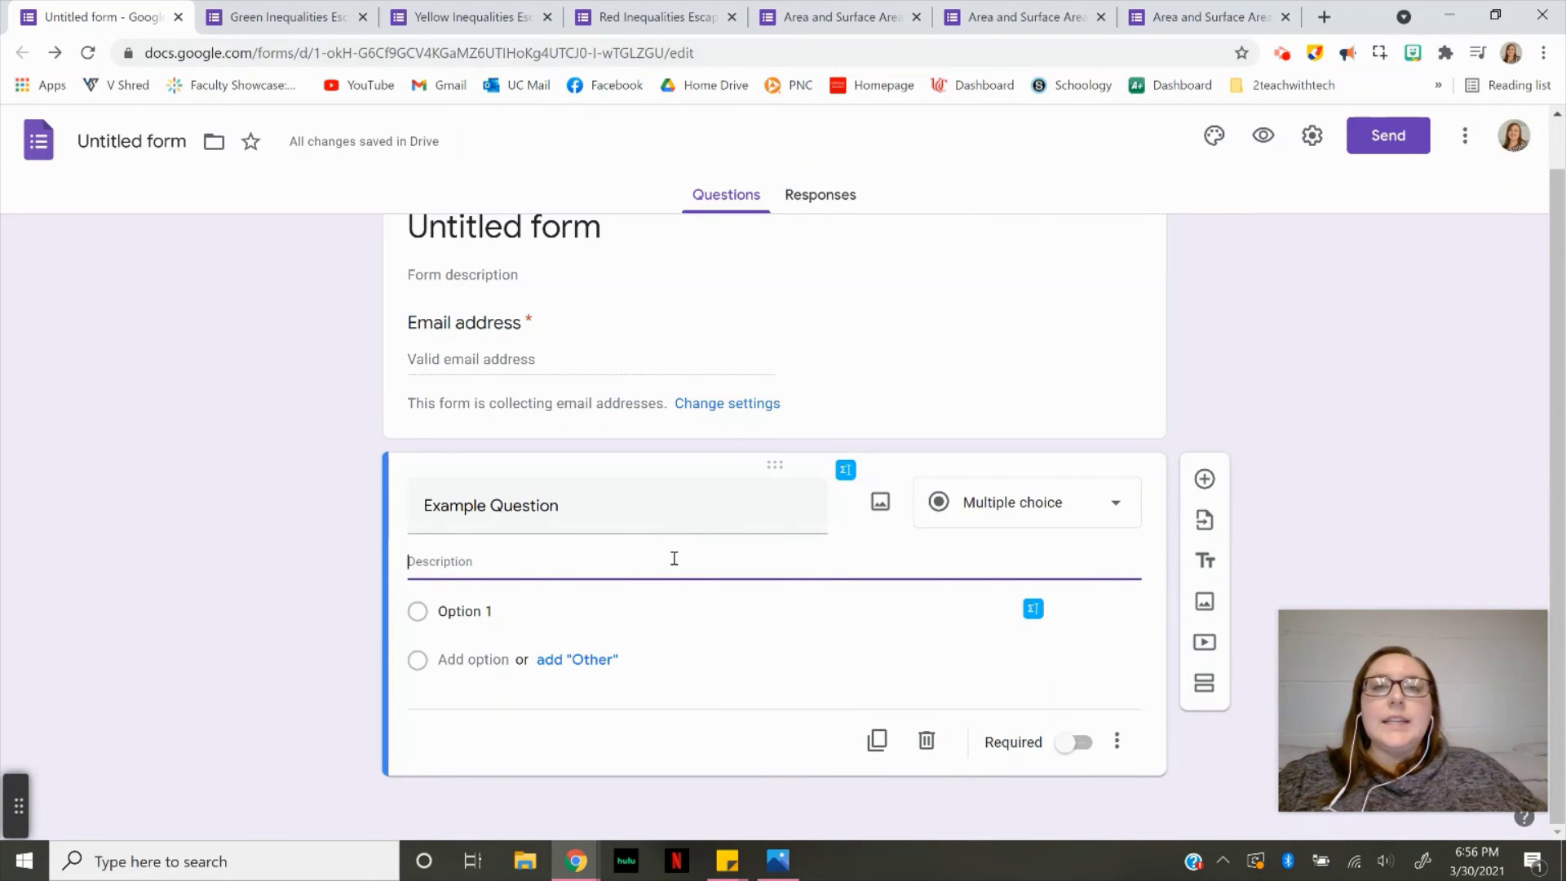